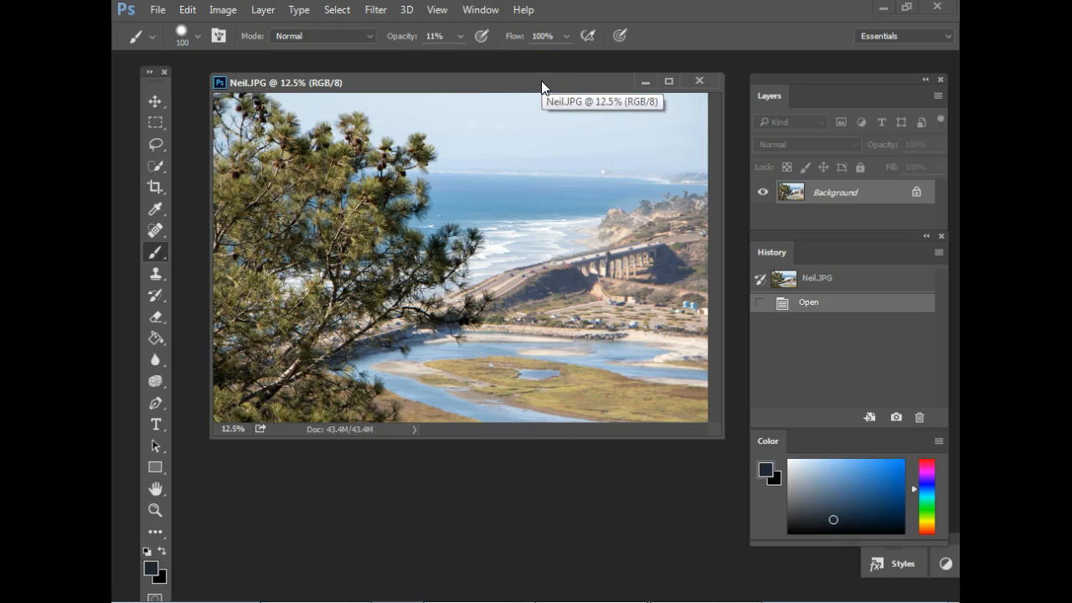
{"action": "left_click", "coordinate": [552, 96]}
{"action": "left_click", "coordinate": [563, 82]}
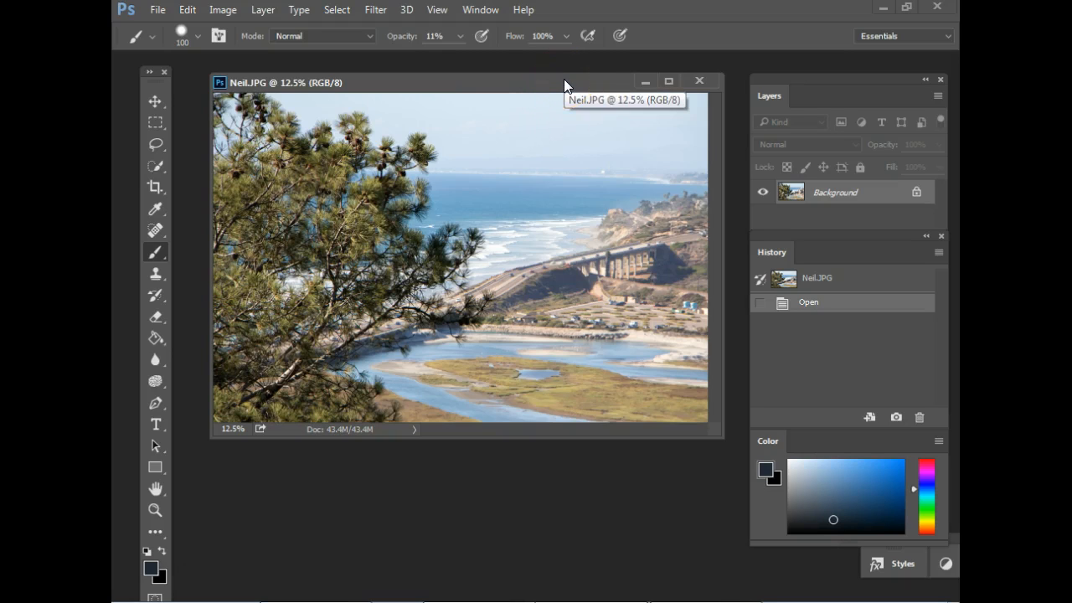
{"action": "left_click", "coordinate": [546, 72]}
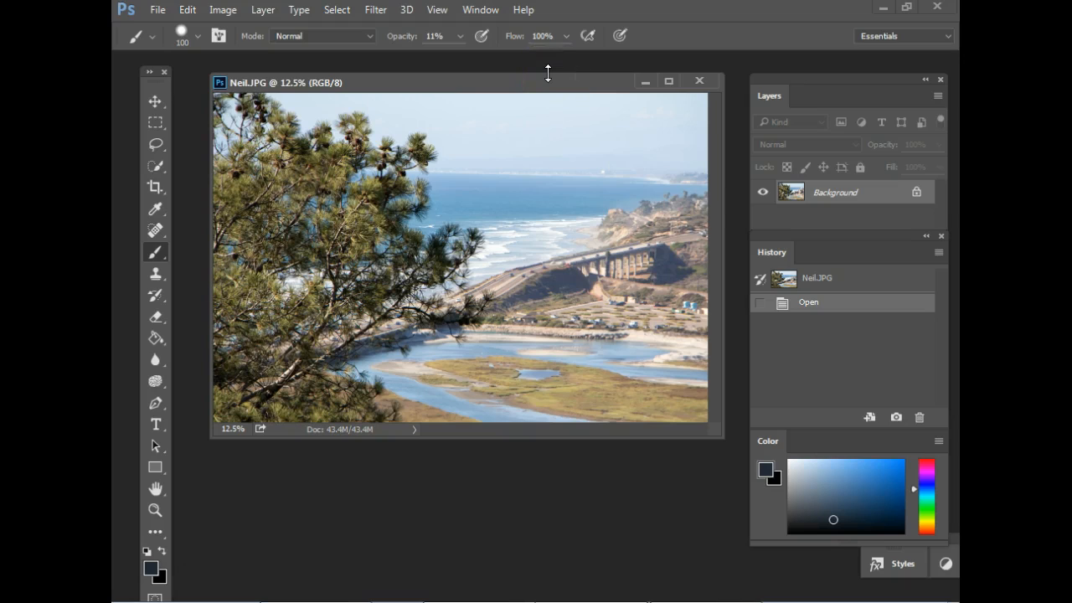
{"action": "left_click", "coordinate": [536, 78]}
Duplicate the Background layer within the same document and name the copy "shadows and highlights".
{"action": "left_click_drag", "start_coordinate": [866, 86], "coordinate": [735, 139]}
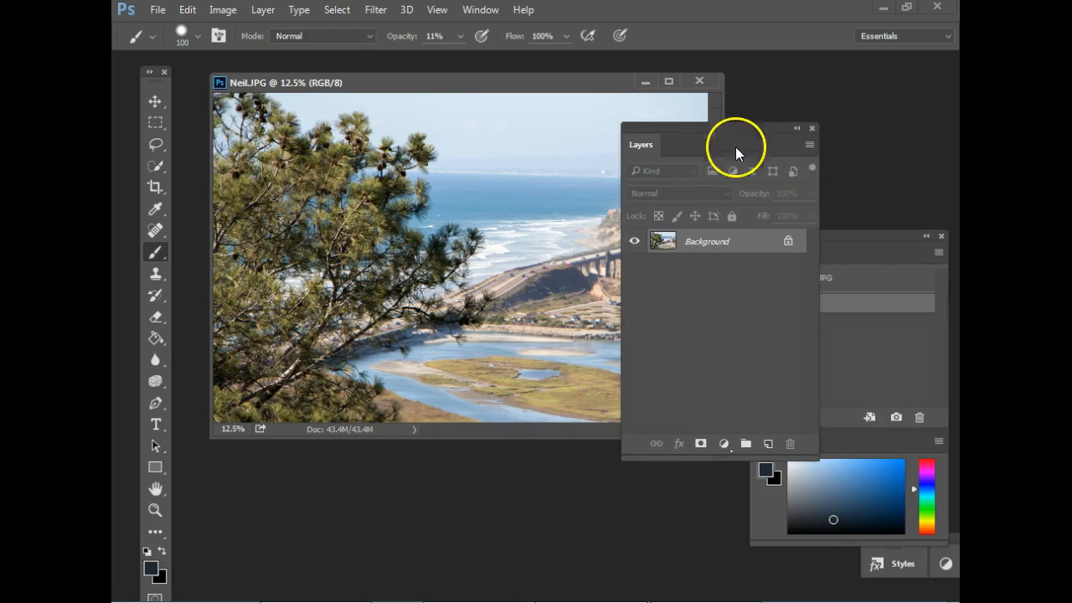
{"action": "right_click", "coordinate": [712, 248]}
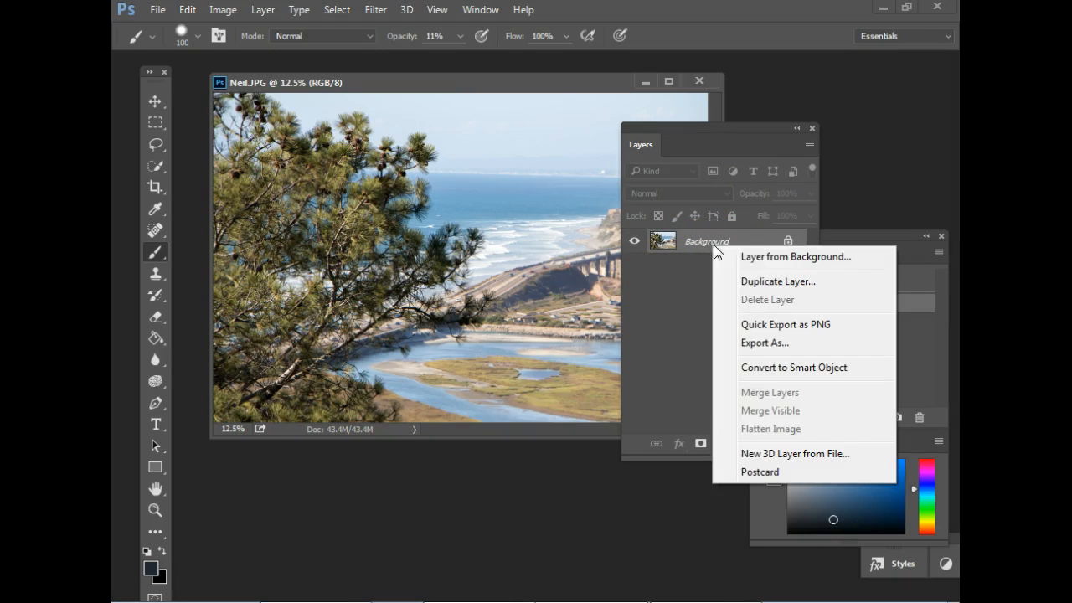
{"action": "left_click", "coordinate": [765, 281]}
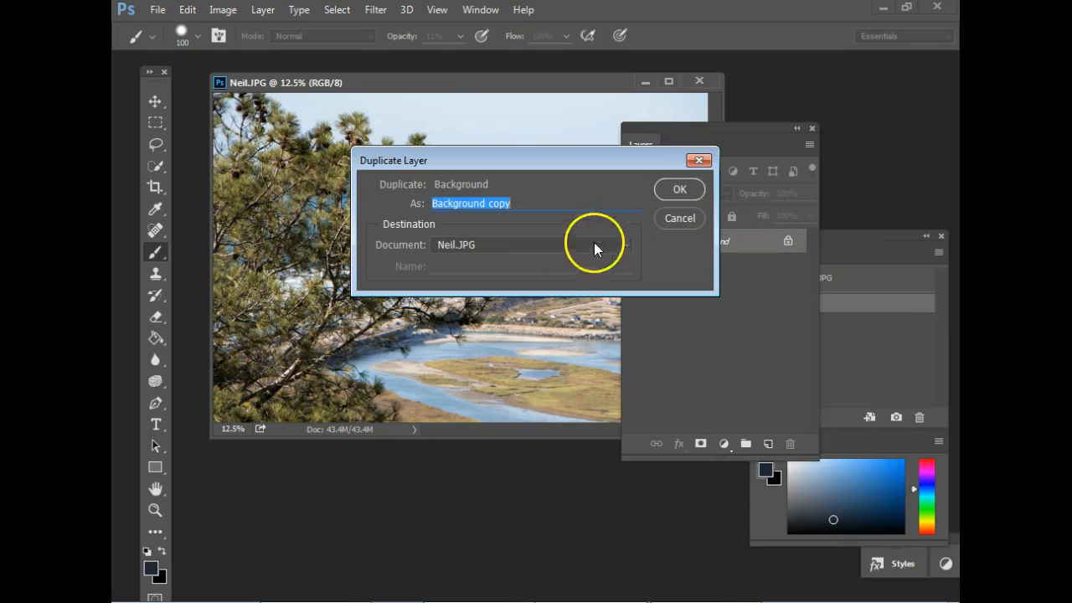
{"action": "type", "text": "shadp"}
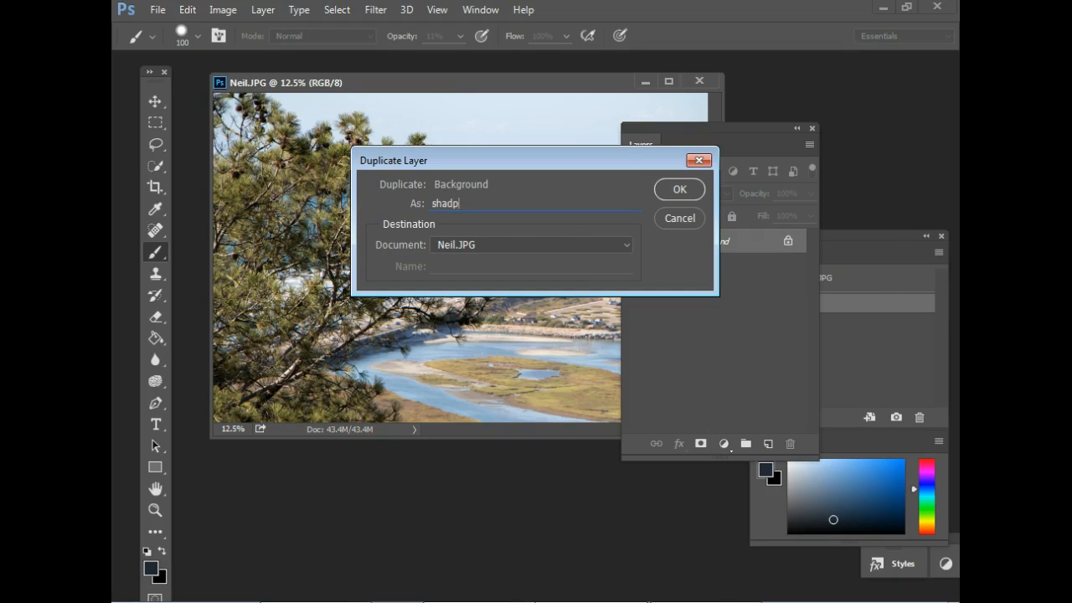
{"action": "key", "text": "BackSpace"}
{"action": "type", "text": "ows and highlights"}
{"action": "key", "text": "Return"}
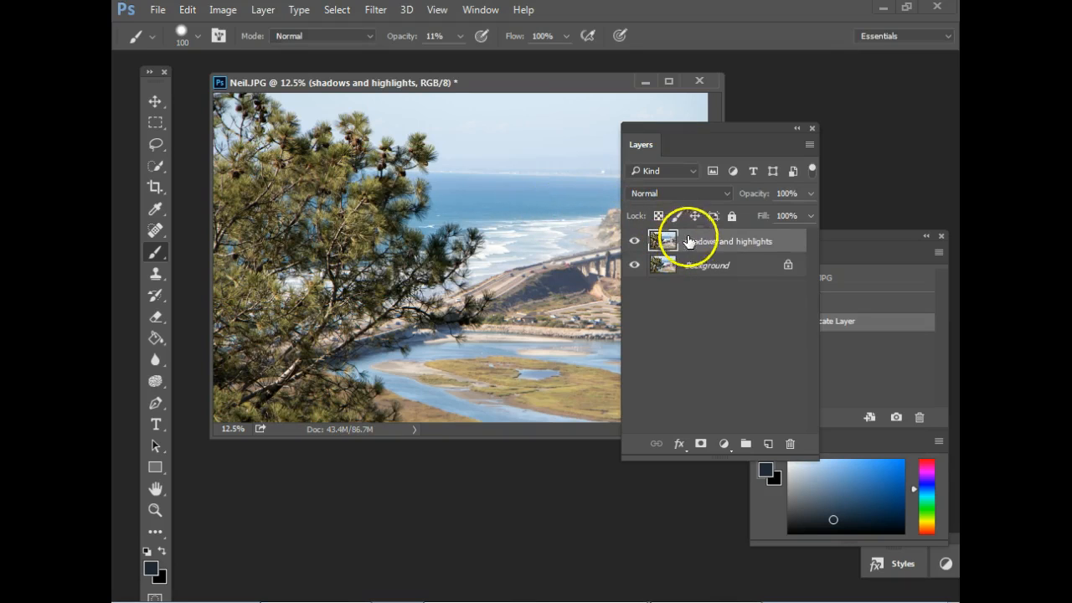
Shift the floating Layers panel off most of the photo and keep the shadows and highlights layer selected.
{"action": "left_click", "coordinate": [748, 244]}
{"action": "left_click_drag", "start_coordinate": [738, 131], "coordinate": [823, 104]}
{"action": "left_click", "coordinate": [822, 223]}
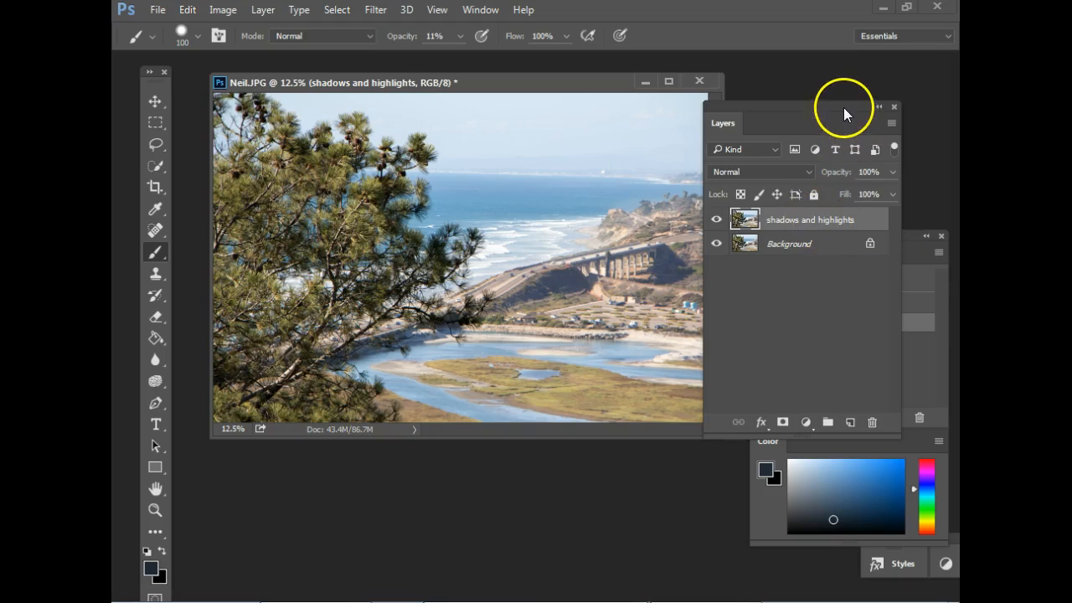
{"action": "left_click_drag", "start_coordinate": [843, 114], "coordinate": [851, 112]}
{"action": "left_click", "coordinate": [828, 221]}
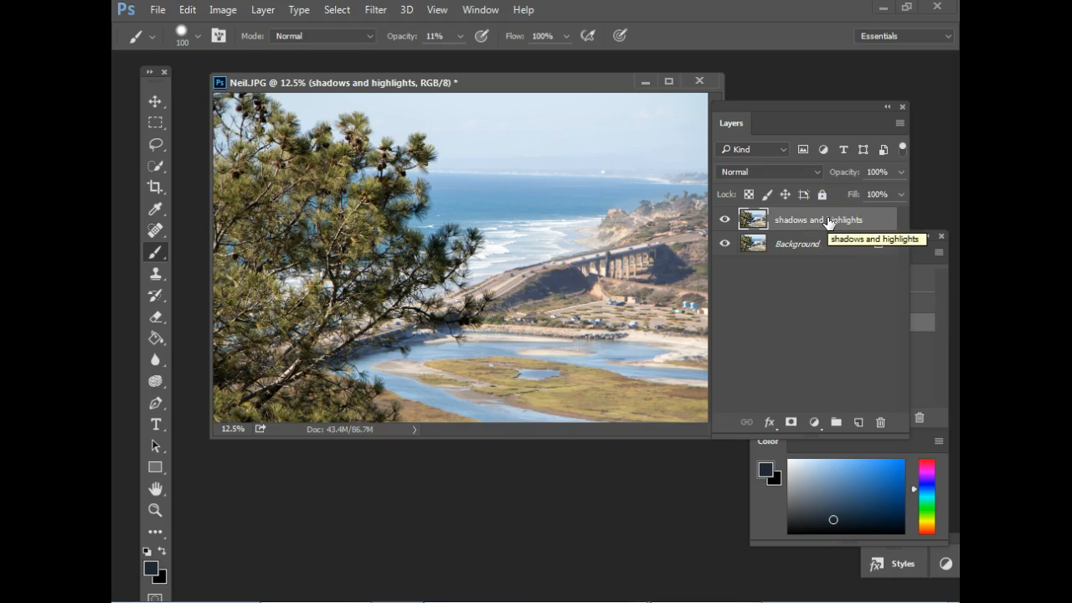
Convert the shadows and highlights layer to a smart object.
{"action": "left_click", "coordinate": [263, 9]}
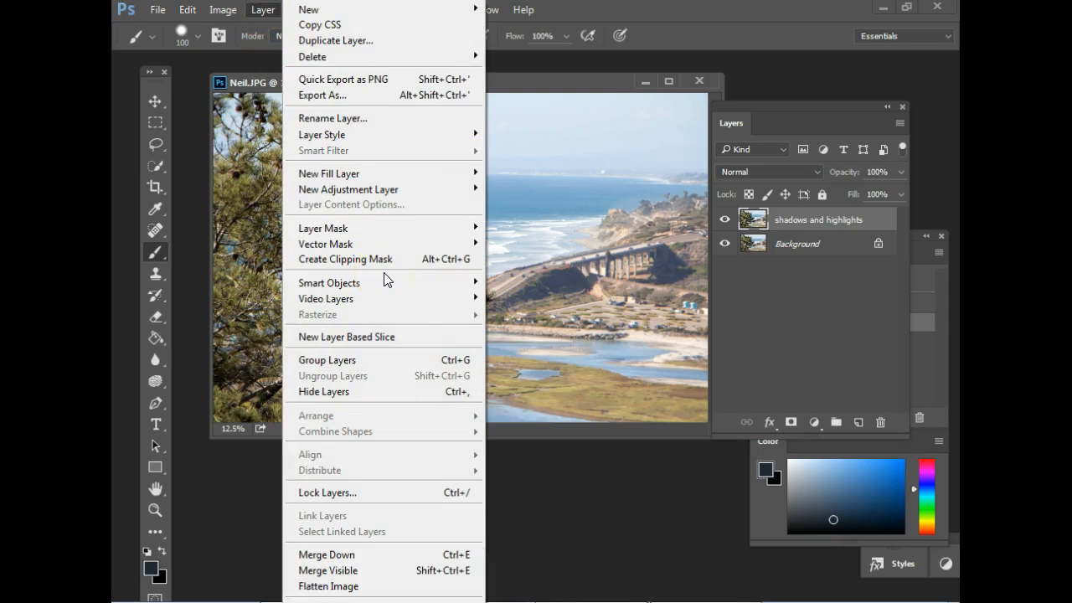
{"action": "left_click", "coordinate": [376, 221]}
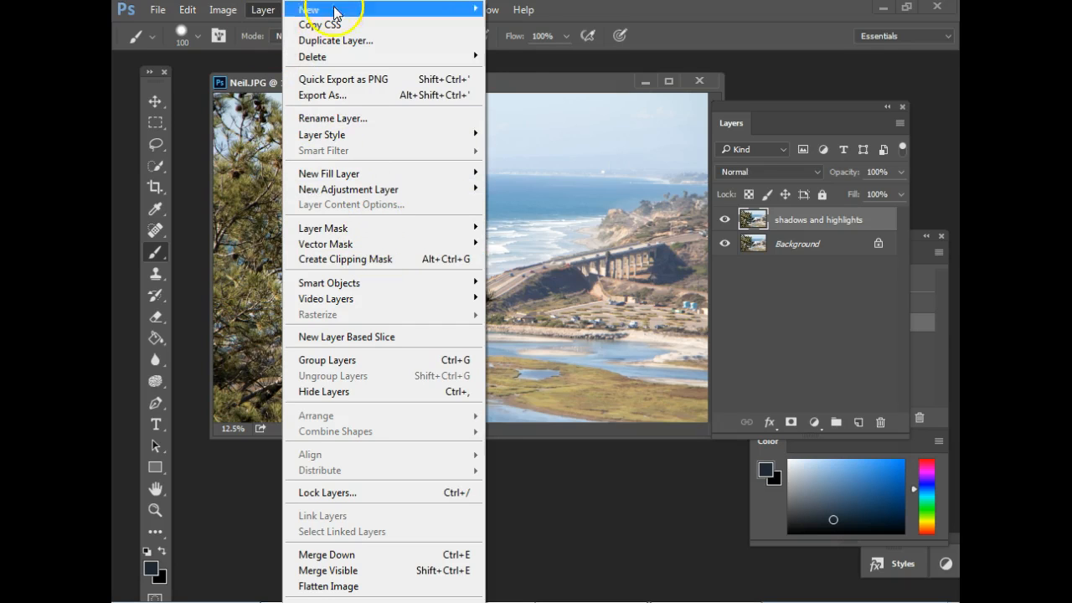
{"action": "left_click", "coordinate": [529, 63]}
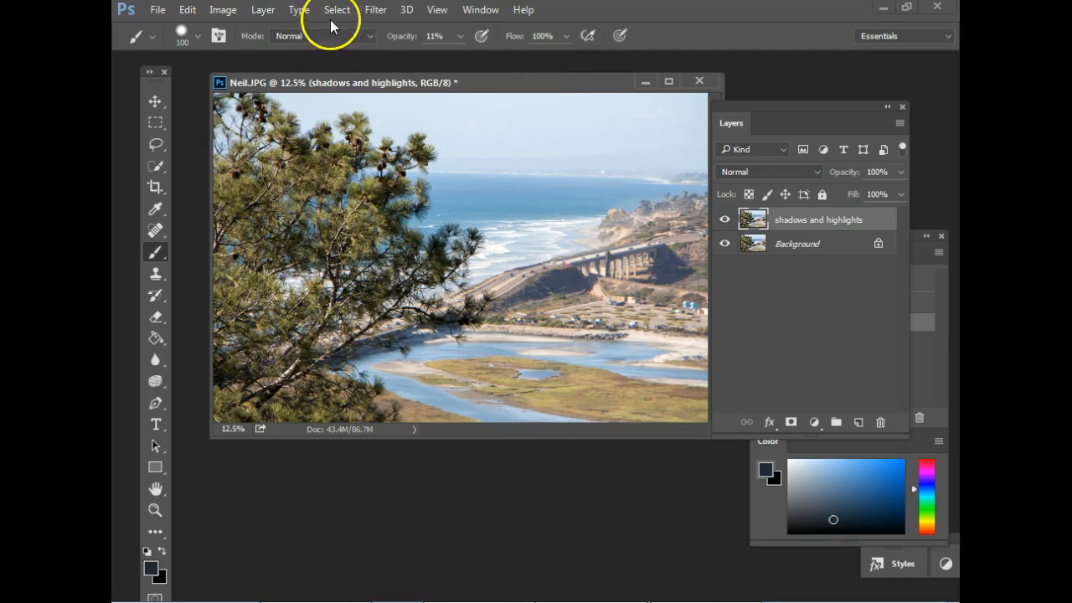
{"action": "left_click", "coordinate": [222, 10]}
{"action": "mouse_move", "coordinate": [256, 10]}
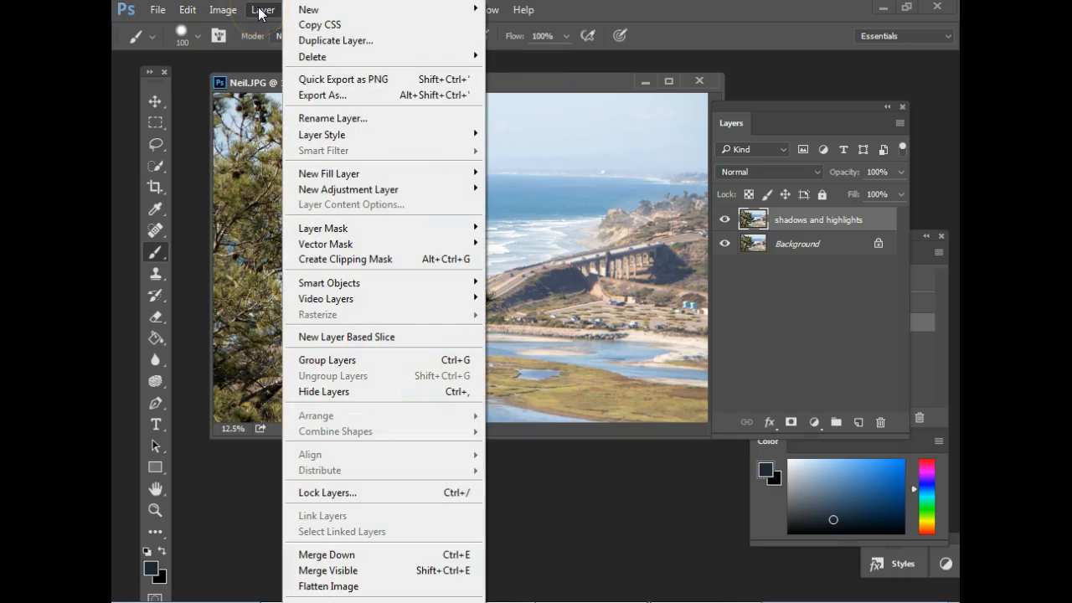
{"action": "mouse_move", "coordinate": [403, 288]}
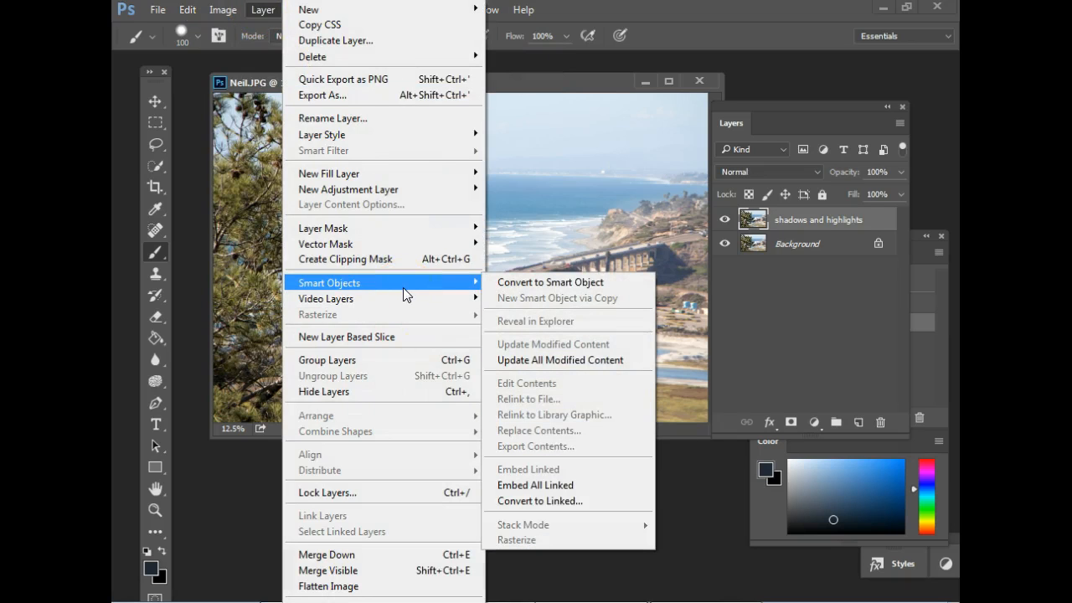
{"action": "left_click", "coordinate": [526, 281]}
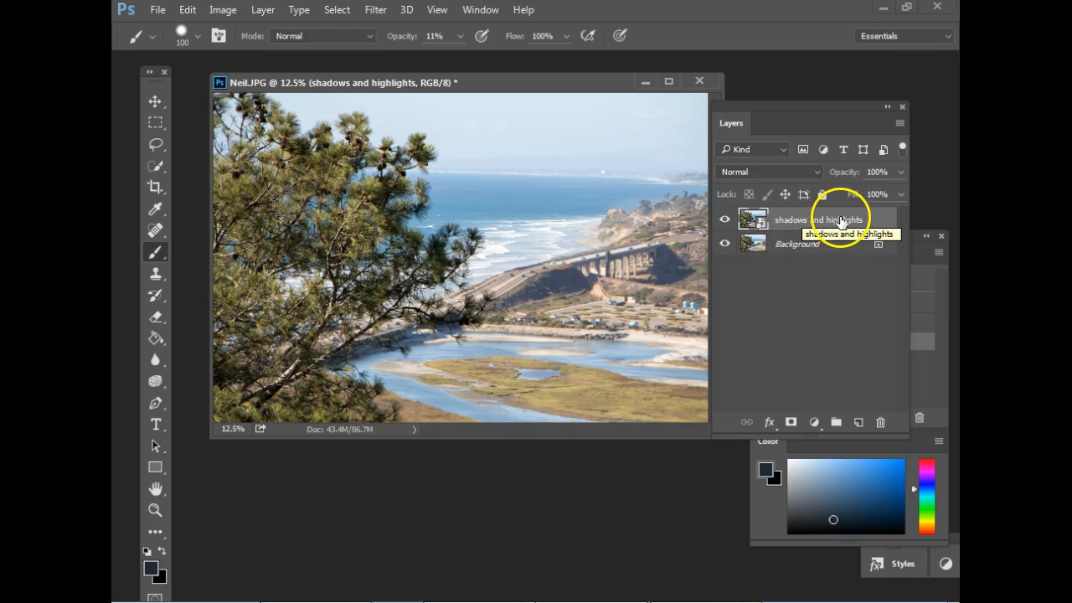
{"action": "left_click", "coordinate": [223, 9]}
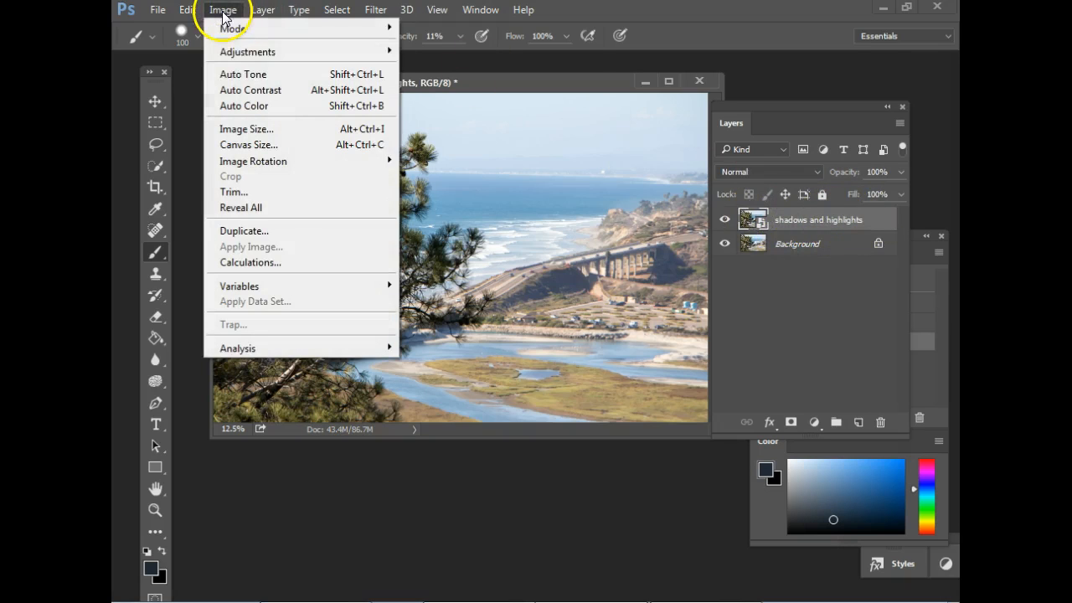
{"action": "mouse_move", "coordinate": [306, 51]}
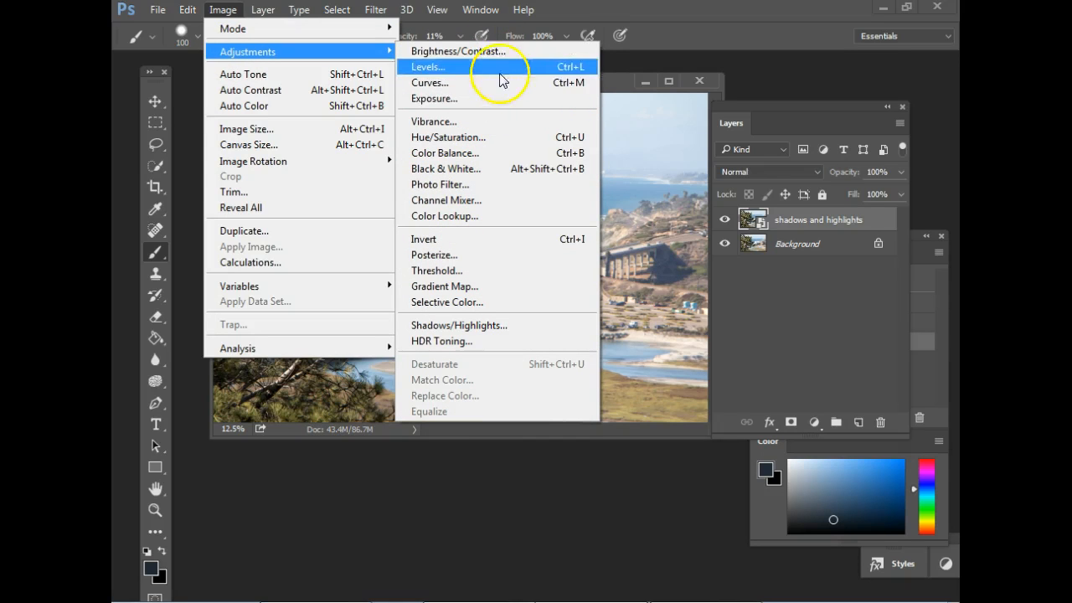
{"action": "left_click", "coordinate": [817, 423]}
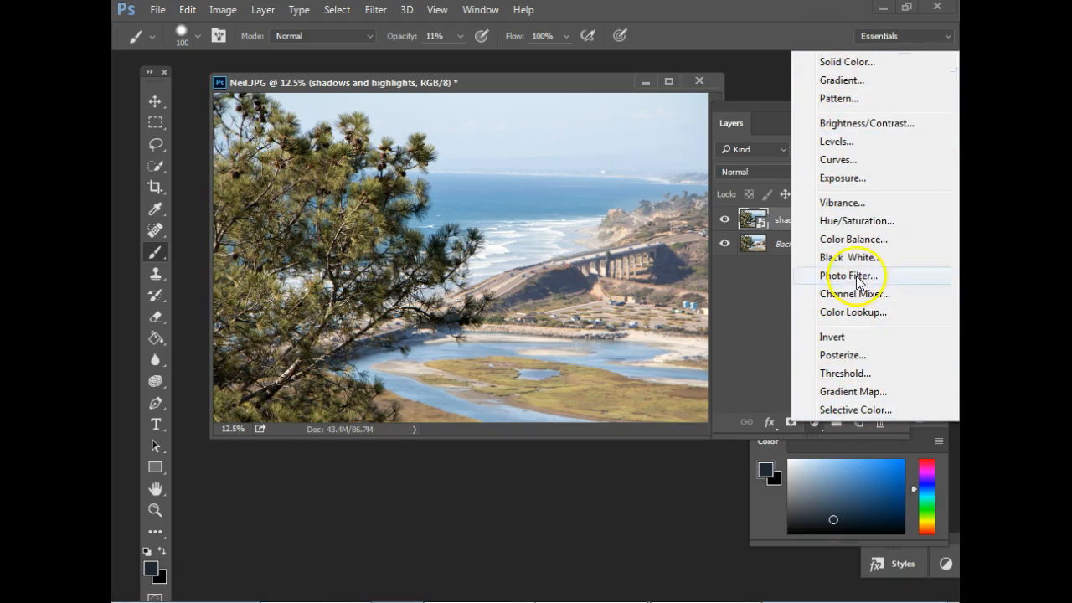
{"action": "left_click", "coordinate": [586, 508]}
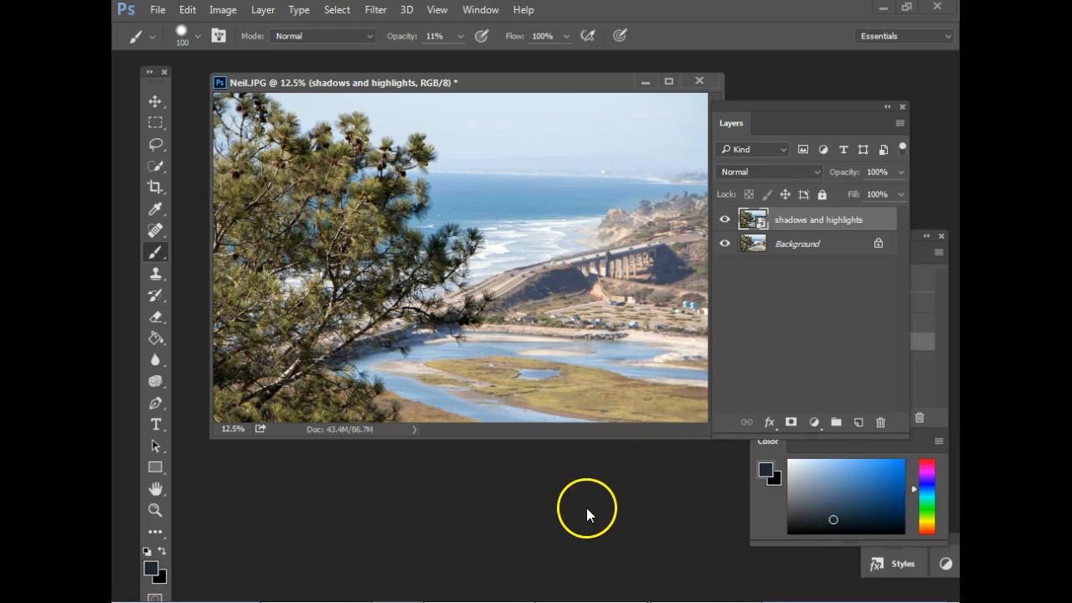
Start a Shadows/Highlights adjustment on the smart object layer and reduce its dialog to the basic options.
{"action": "left_click", "coordinate": [228, 12]}
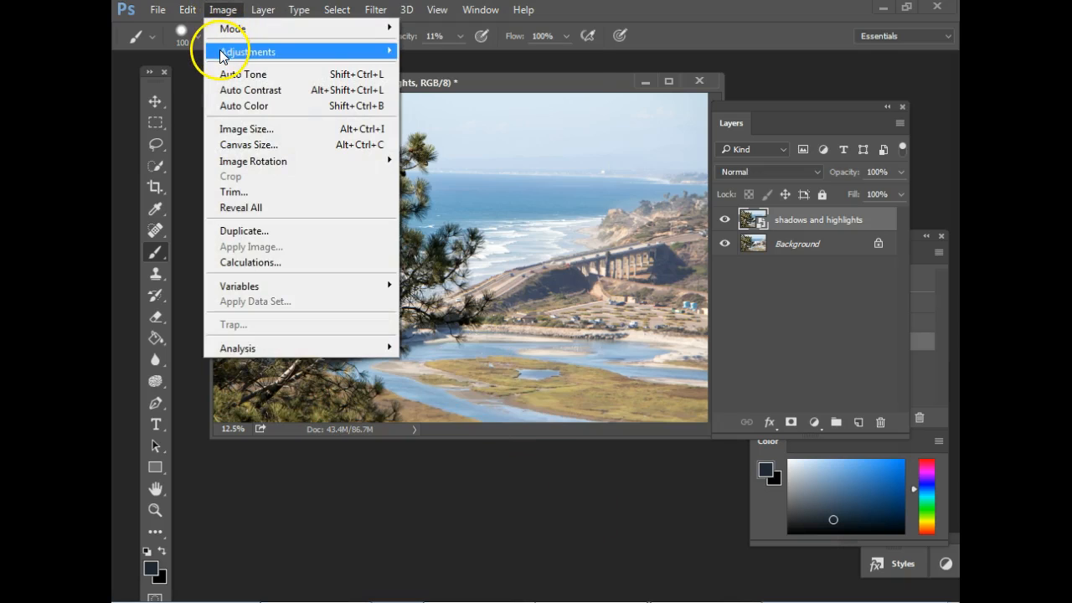
{"action": "mouse_move", "coordinate": [222, 56]}
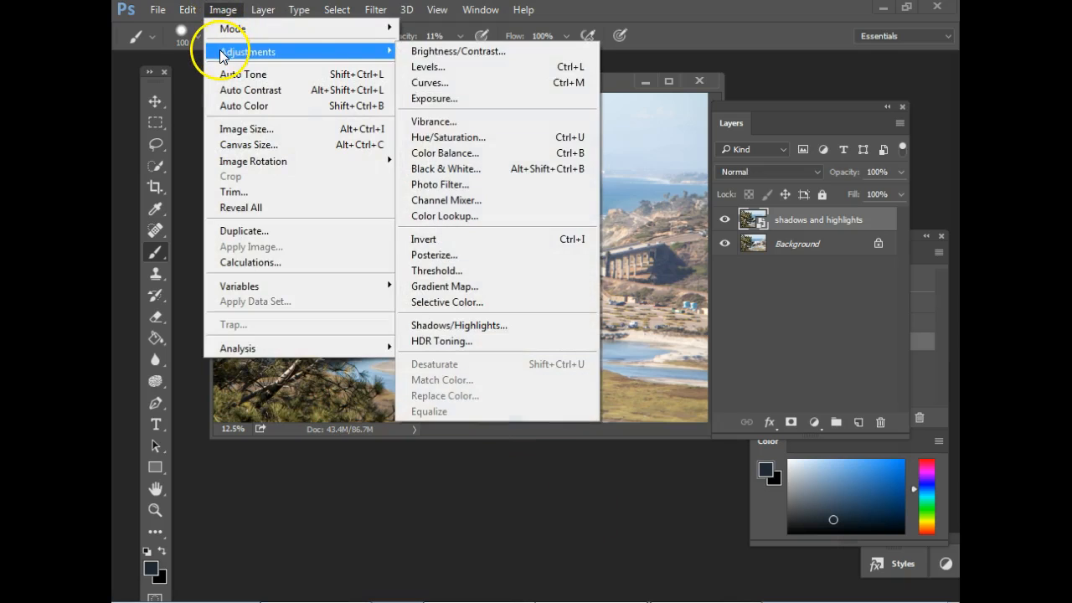
{"action": "left_click", "coordinate": [468, 325]}
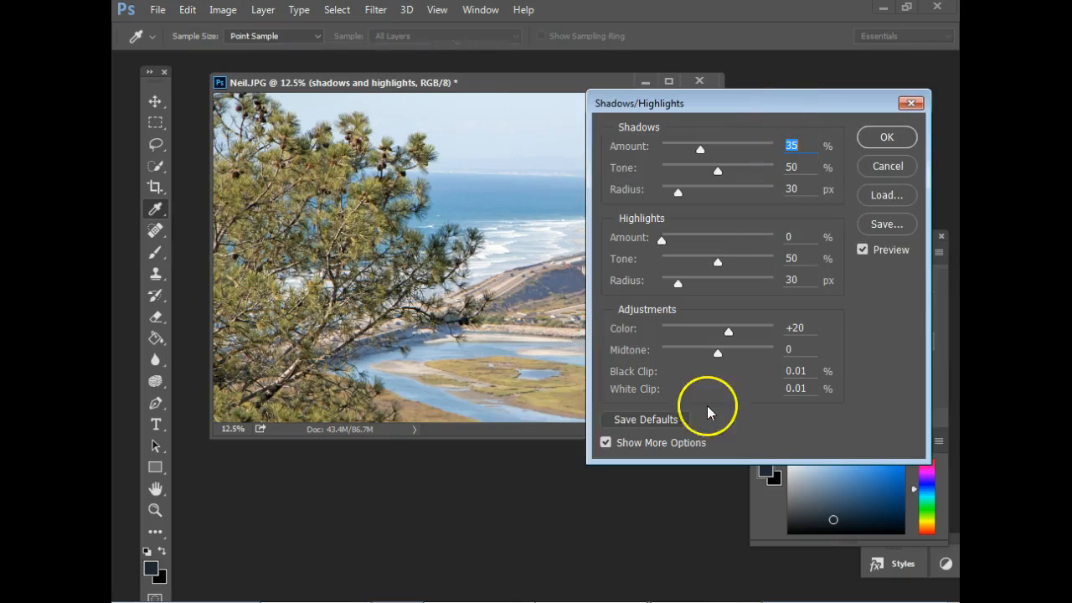
{"action": "left_click", "coordinate": [605, 442]}
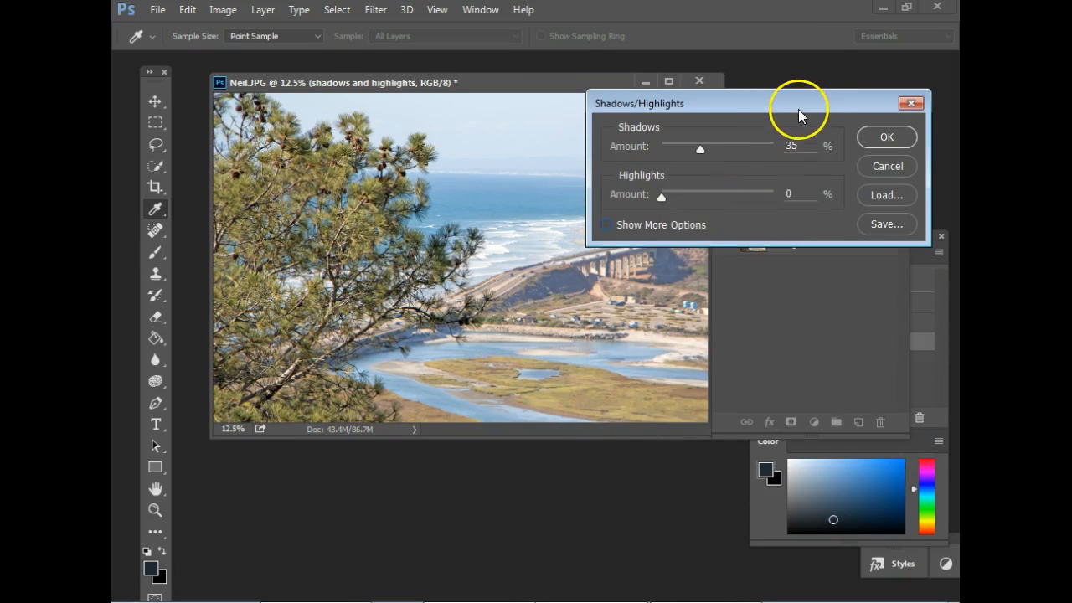
Move the Shadows/Highlights dialog clear of the tree and set the shadows amount to 0%.
{"action": "left_click_drag", "start_coordinate": [804, 104], "coordinate": [512, 352]}
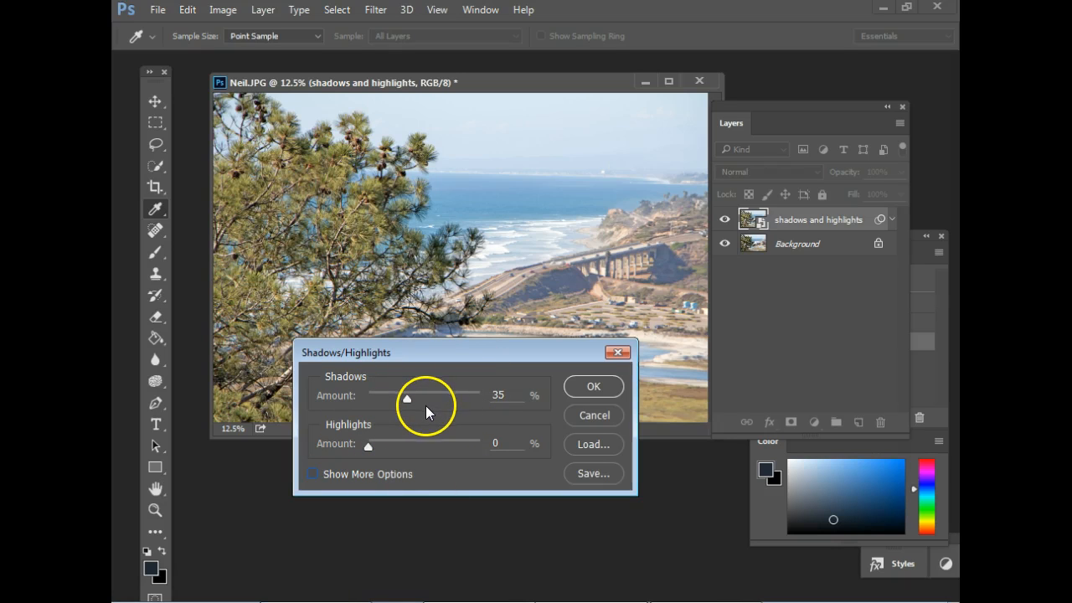
{"action": "left_click_drag", "start_coordinate": [454, 352], "coordinate": [477, 306]}
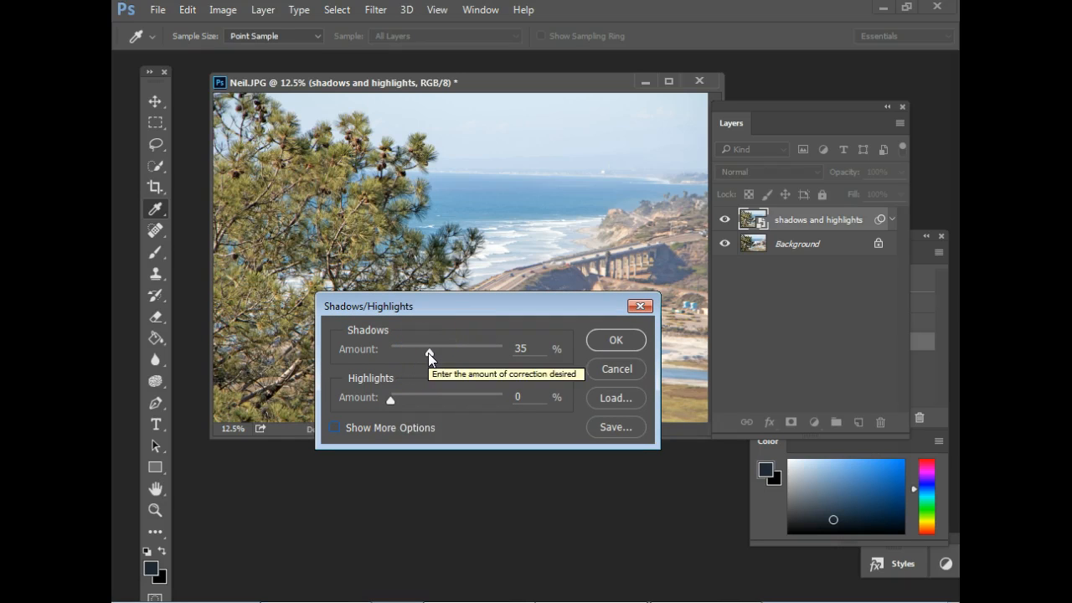
{"action": "left_click_drag", "start_coordinate": [471, 304], "coordinate": [726, 270]}
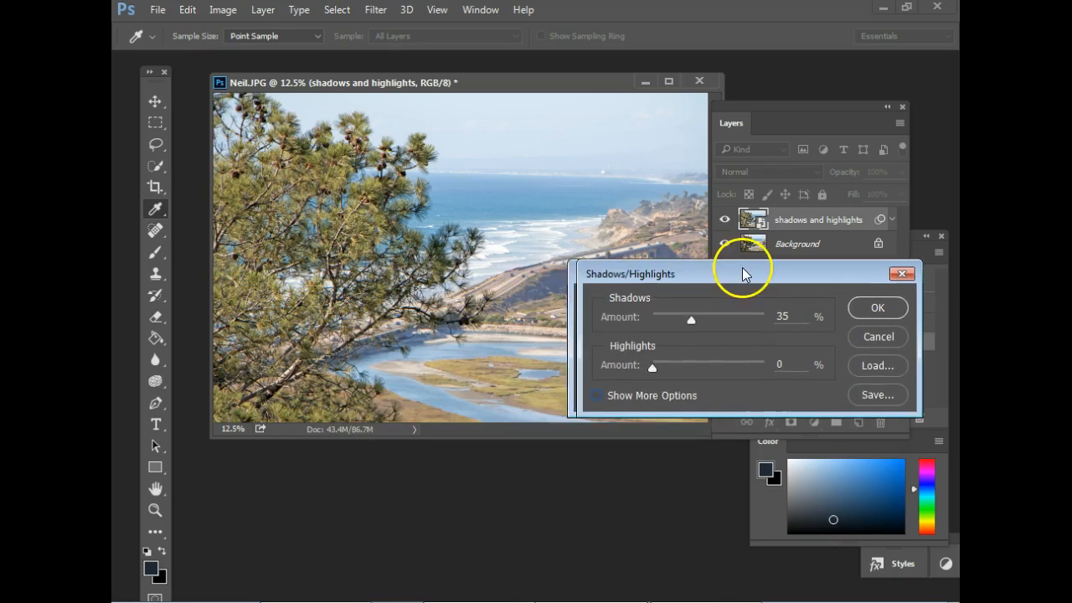
{"action": "left_click_drag", "start_coordinate": [696, 322], "coordinate": [659, 321]}
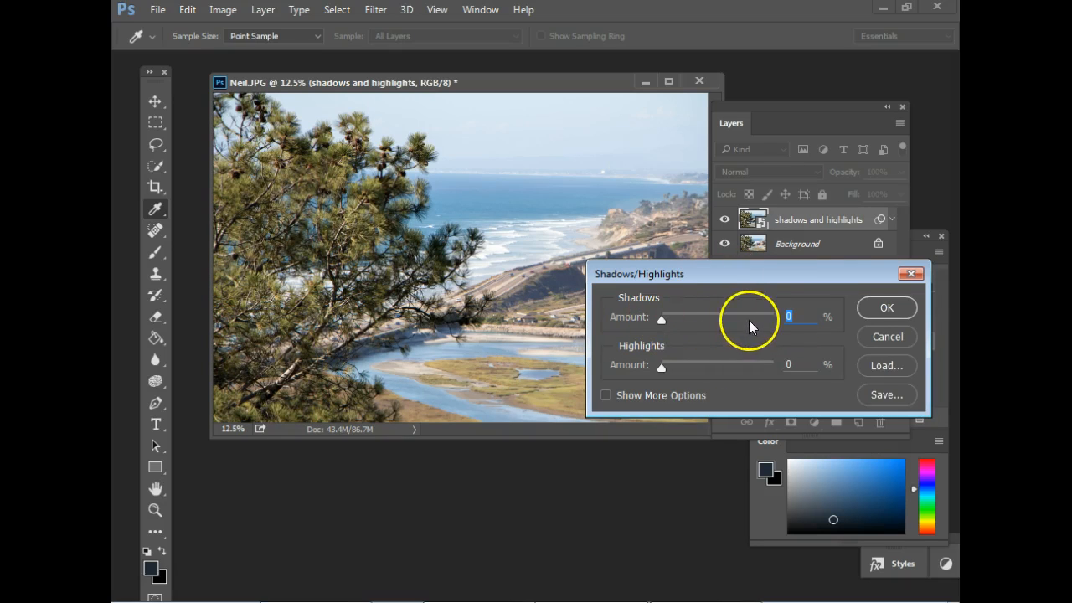
Reposition the Shadows/Highlights dialog over the photo's upper part and show its additional options.
{"action": "left_click_drag", "start_coordinate": [765, 279], "coordinate": [743, 303]}
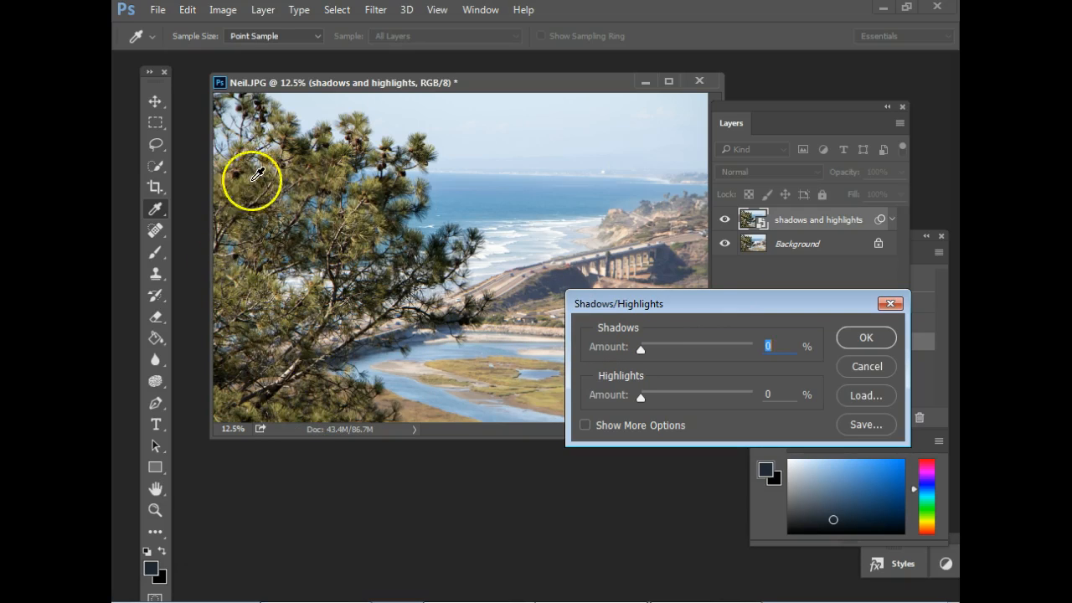
{"action": "left_click_drag", "start_coordinate": [696, 301], "coordinate": [713, 342]}
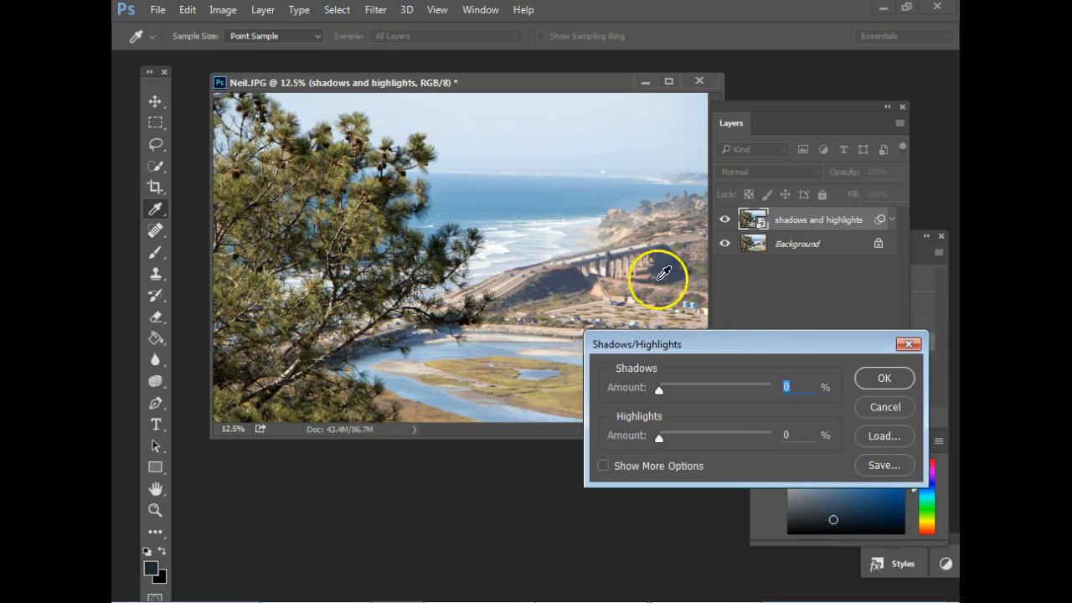
{"action": "left_click_drag", "start_coordinate": [771, 339], "coordinate": [775, 301]}
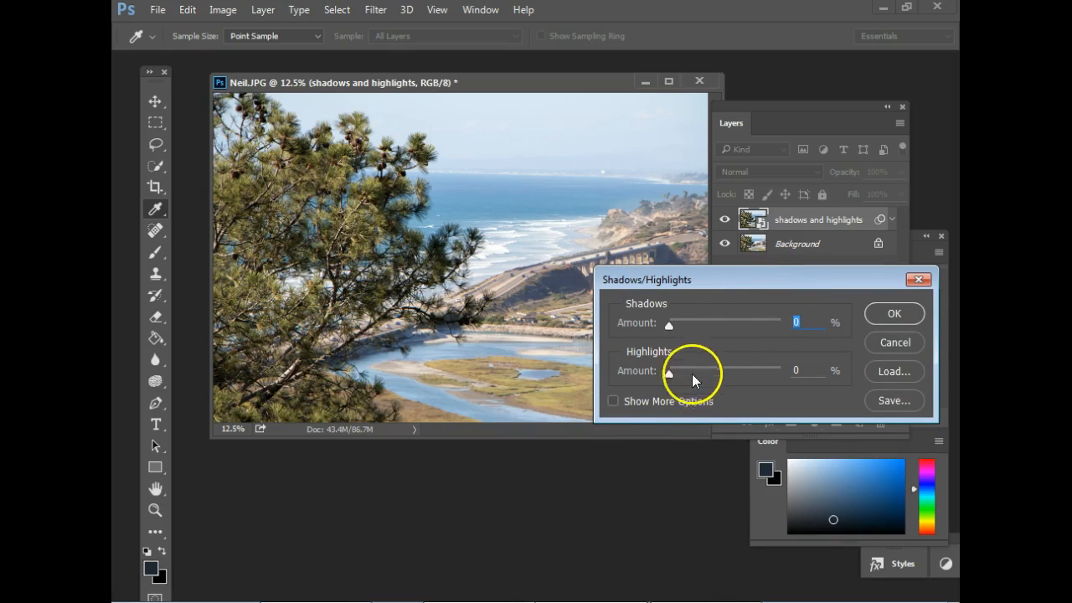
{"action": "left_click_drag", "start_coordinate": [745, 271], "coordinate": [692, 118]}
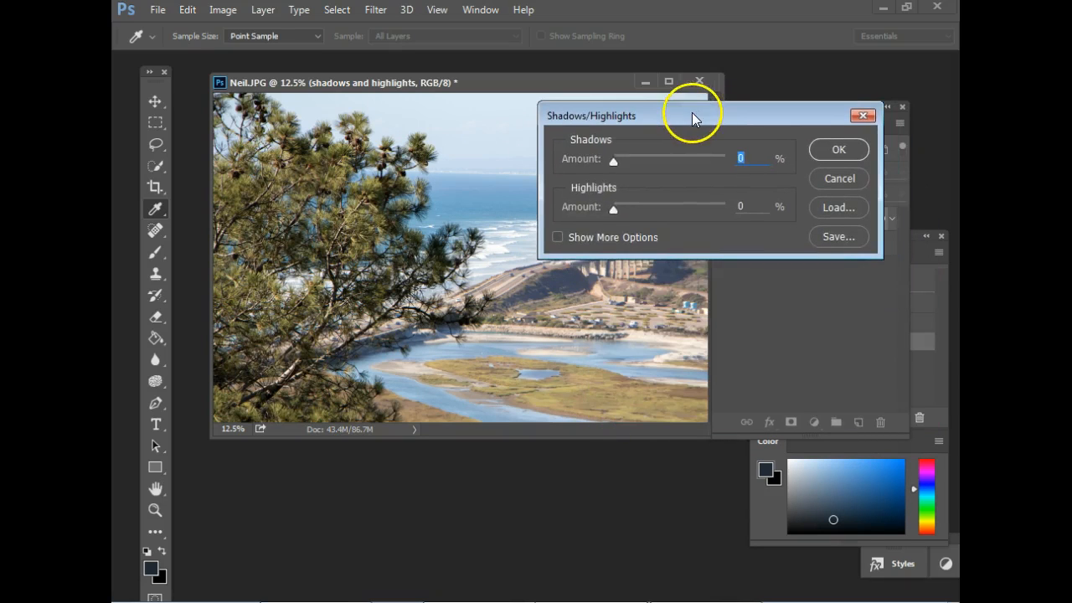
{"action": "left_click", "coordinate": [554, 239]}
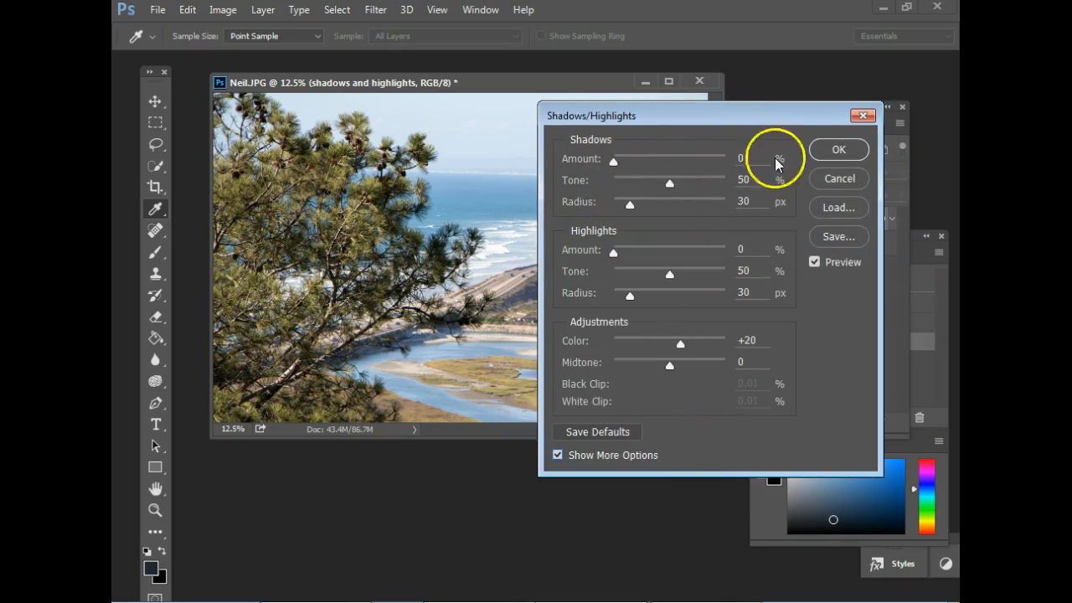
Place the Shadows/Highlights dialog and the photo window side by side, then set the shadows amount to 96%.
{"action": "left_click_drag", "start_coordinate": [766, 117], "coordinate": [840, 133]}
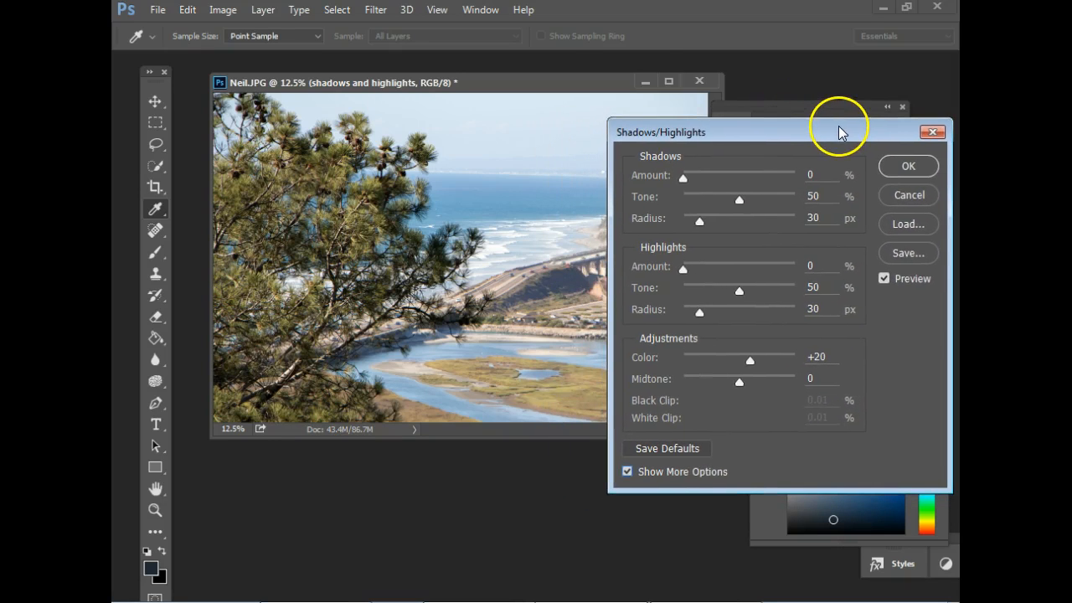
{"action": "left_click_drag", "start_coordinate": [611, 77], "coordinate": [504, 75]}
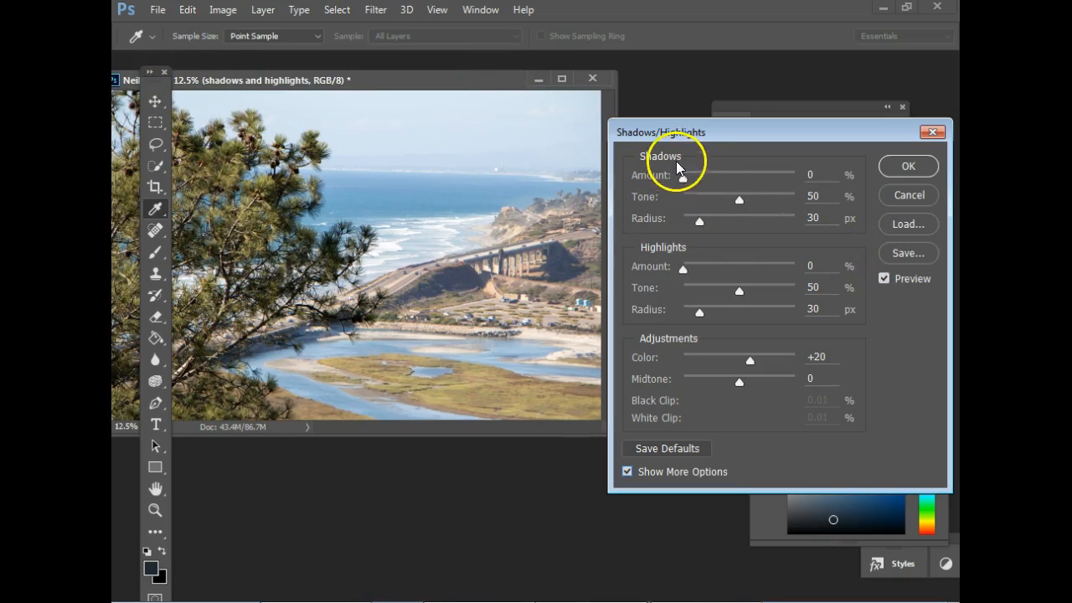
{"action": "left_click_drag", "start_coordinate": [685, 178], "coordinate": [791, 189]}
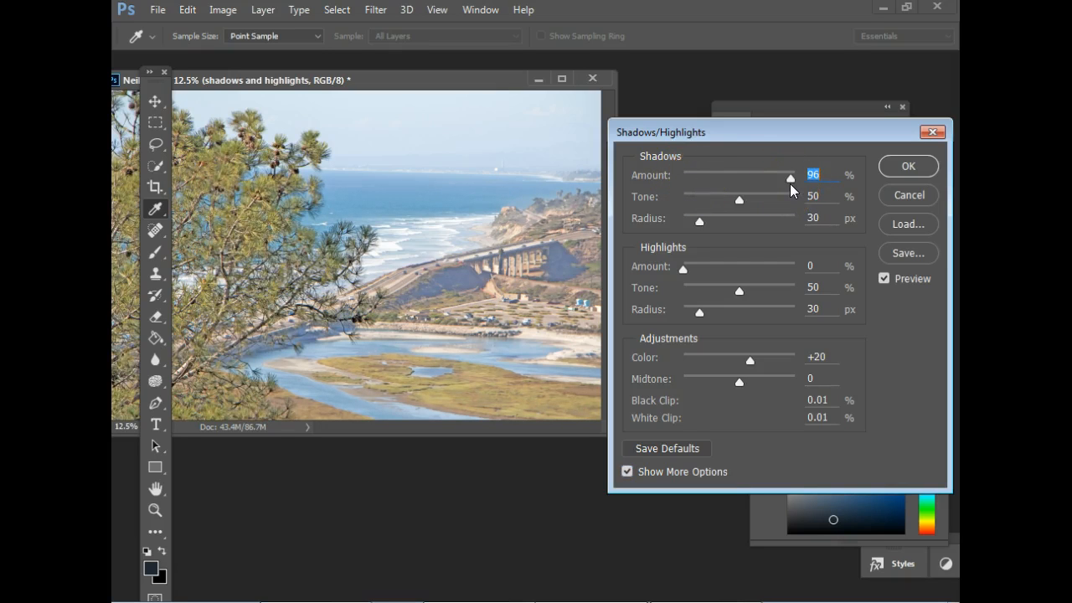
Set the shadows amount to 0% and the highlights amount to 31%, then compare the photo with the preview off and on.
{"action": "left_click_drag", "start_coordinate": [789, 189], "coordinate": [667, 190]}
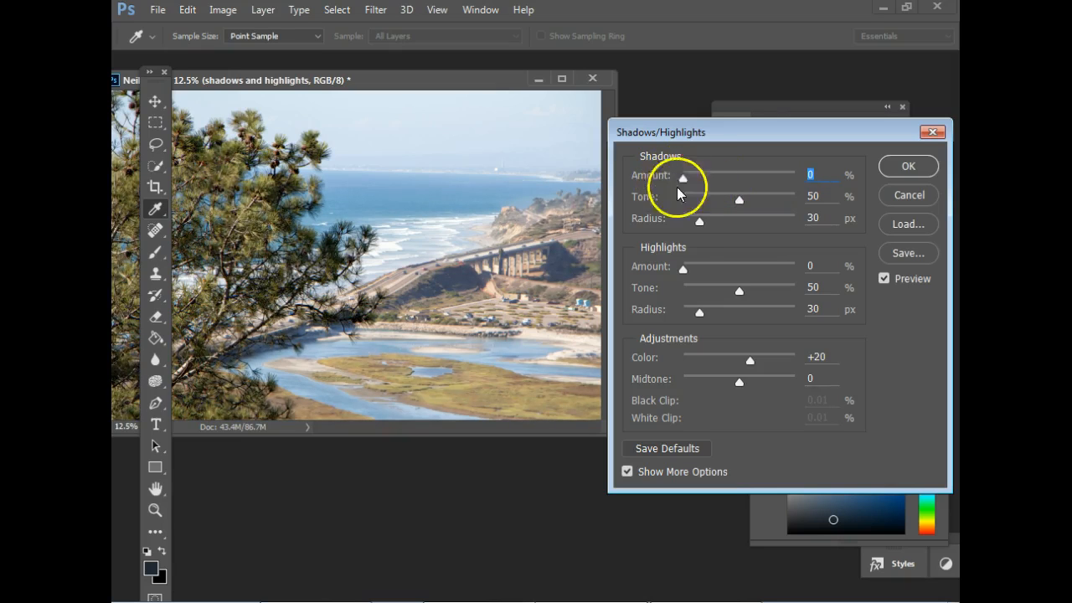
{"action": "left_click_drag", "start_coordinate": [684, 271], "coordinate": [718, 271]}
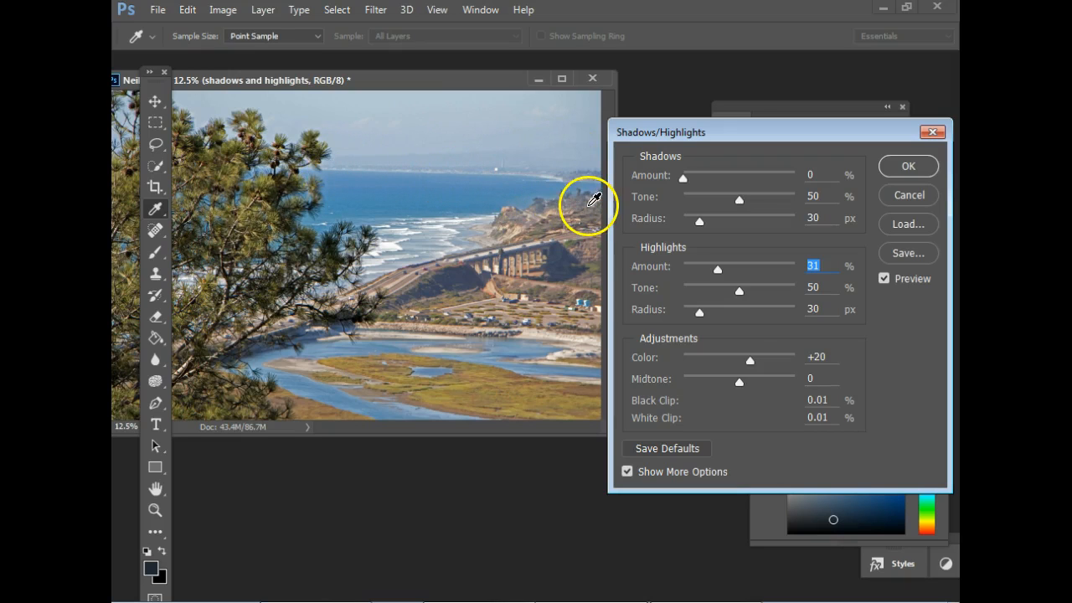
{"action": "left_click", "coordinate": [885, 279]}
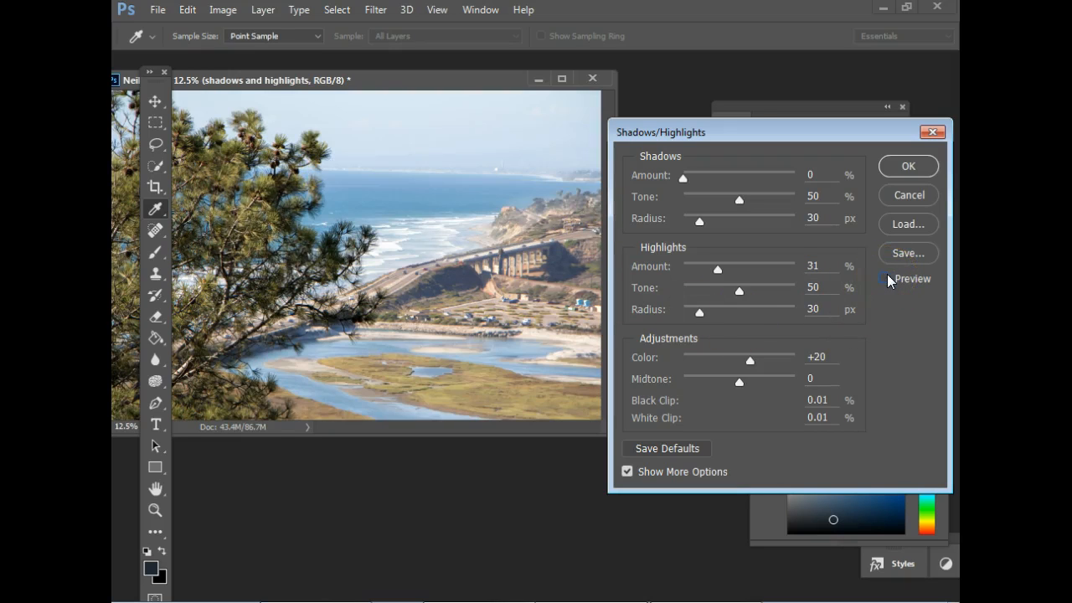
{"action": "left_click", "coordinate": [885, 278]}
{"action": "left_click", "coordinate": [885, 279]}
{"action": "left_click", "coordinate": [885, 279]}
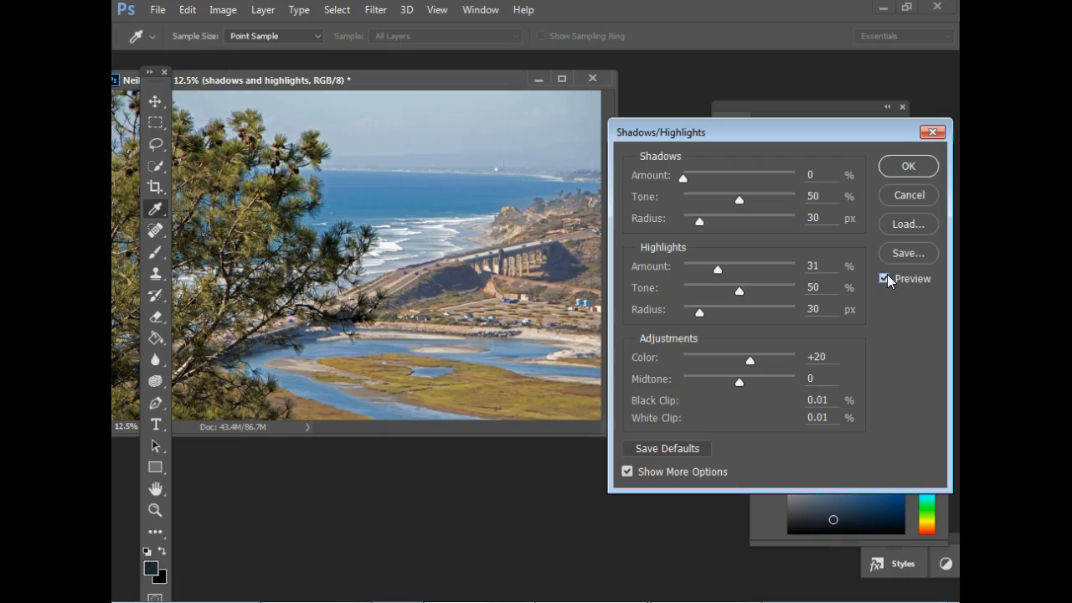
{"action": "left_click", "coordinate": [885, 278]}
{"action": "left_click", "coordinate": [885, 279]}
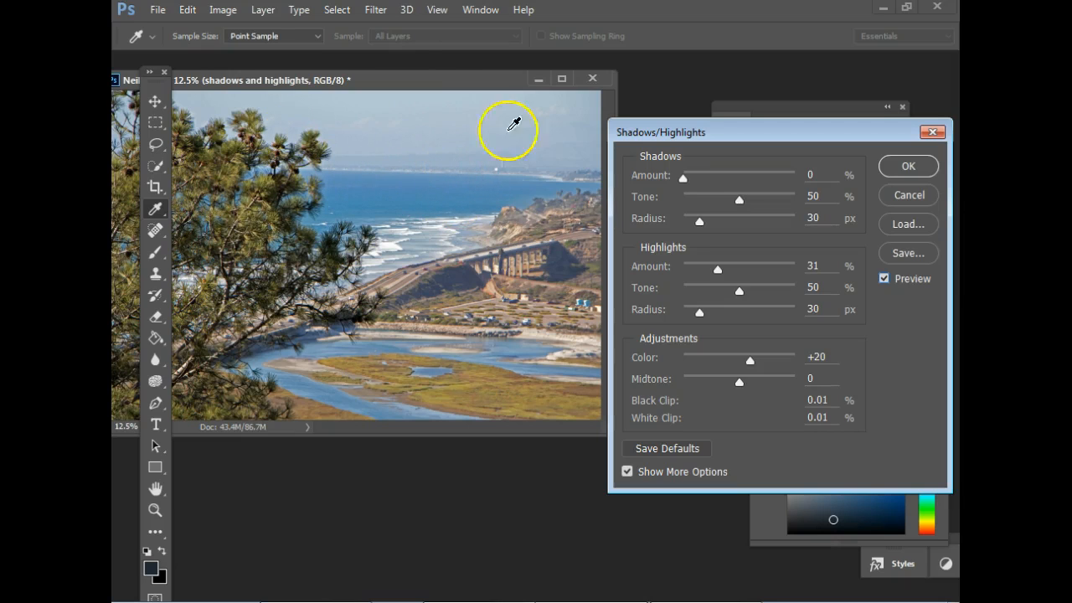
Try a highlights amount of 74% and inspect the tree's branches against the sky and water up close.
{"action": "left_click_drag", "start_coordinate": [438, 79], "coordinate": [628, 184]}
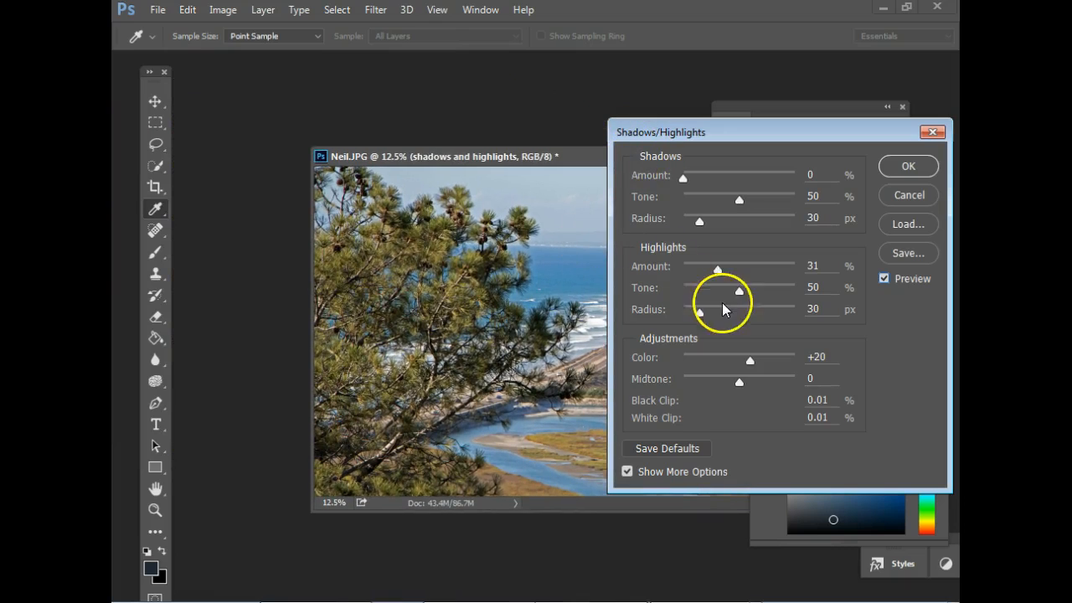
{"action": "left_click_drag", "start_coordinate": [717, 269], "coordinate": [765, 269]}
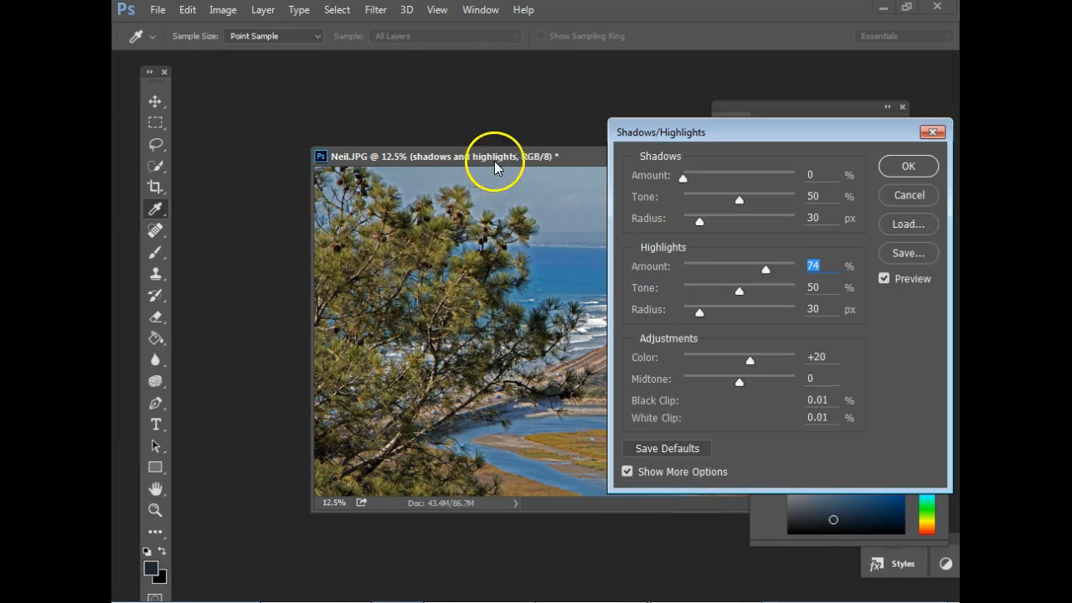
{"action": "key", "text": "ctrl+plus"}
{"action": "key", "text": "ctrl+plus"}
{"action": "key", "text": "ctrl+plus"}
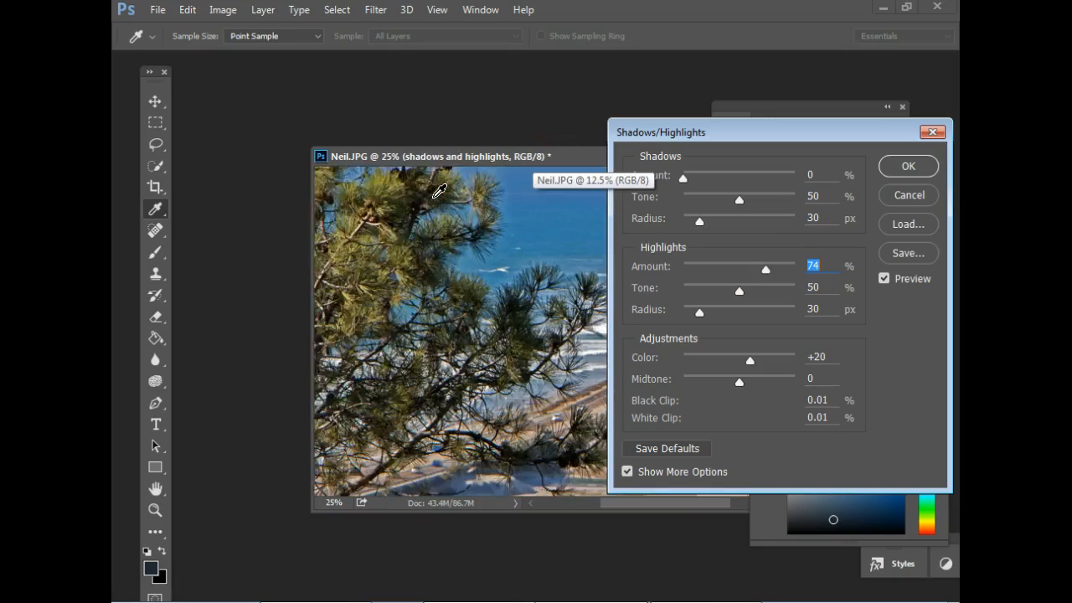
{"action": "left_click_drag", "start_coordinate": [424, 224], "coordinate": [497, 240]}
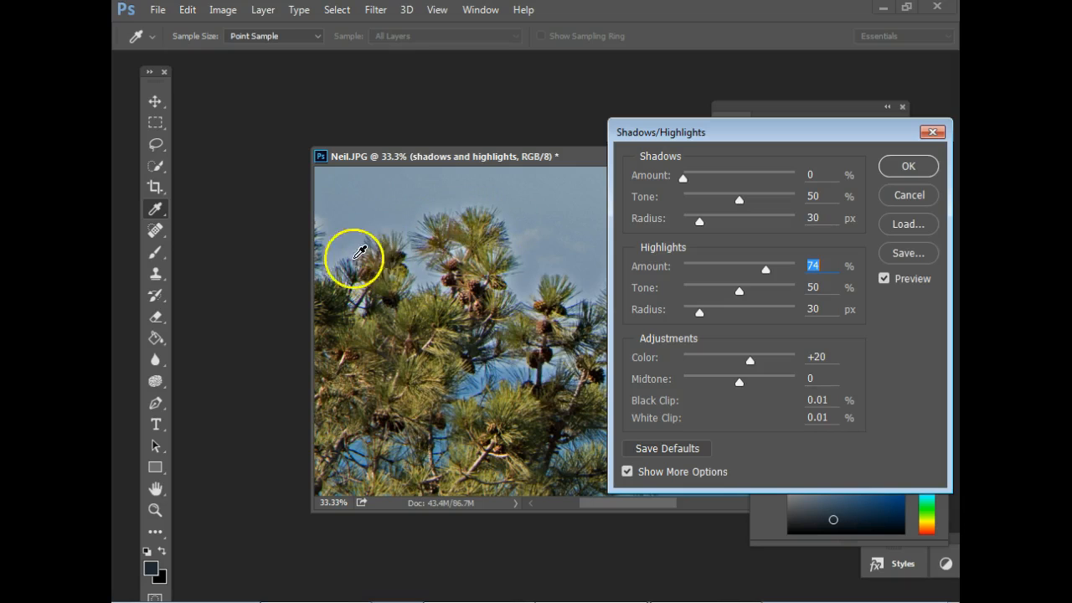
{"action": "left_click_drag", "start_coordinate": [376, 258], "coordinate": [395, 193]}
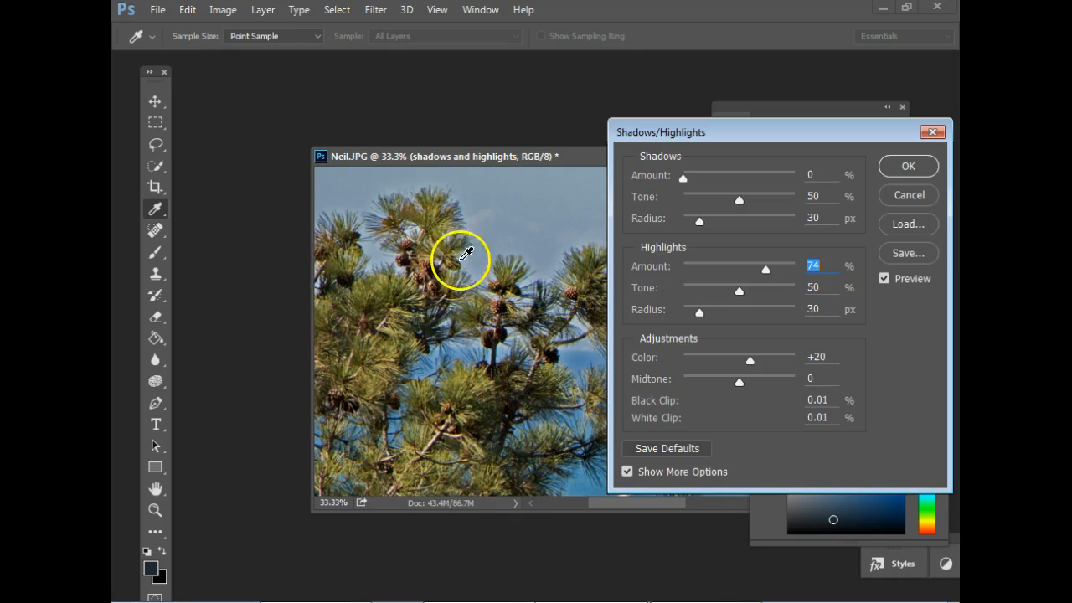
{"action": "left_click_drag", "start_coordinate": [557, 306], "coordinate": [471, 359]}
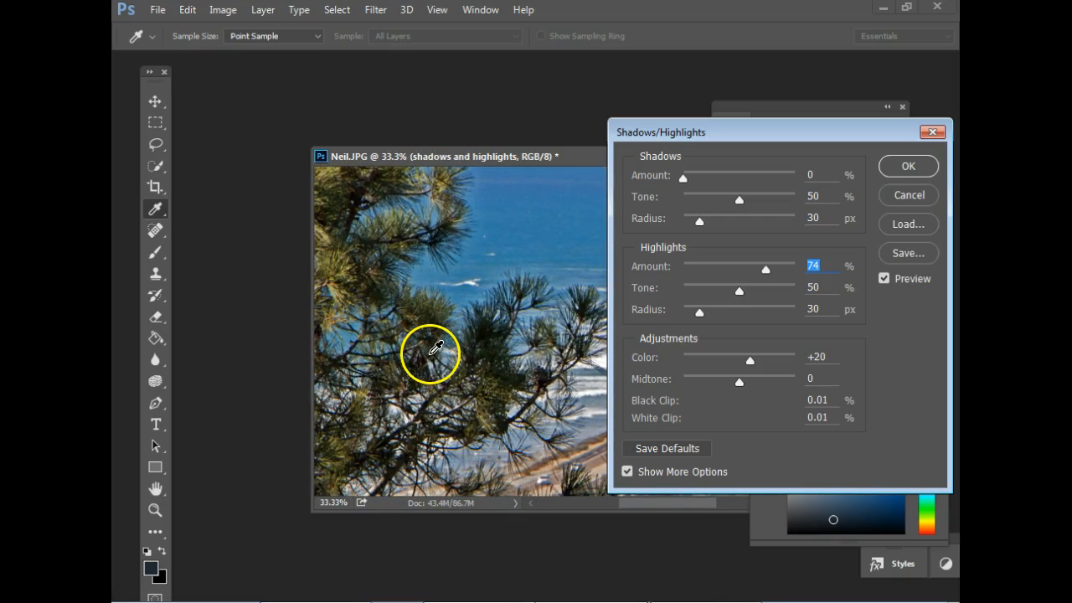
{"action": "key", "text": "ctrl+minus"}
{"action": "key", "text": "ctrl+minus"}
{"action": "key", "text": "ctrl+minus"}
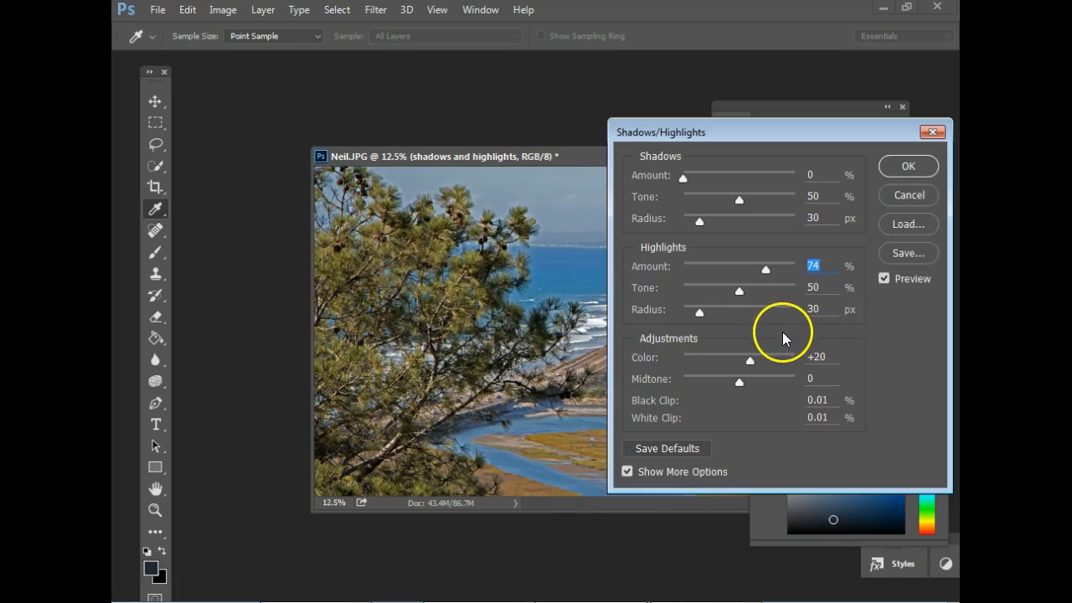
{"action": "key", "text": "ctrl+minus"}
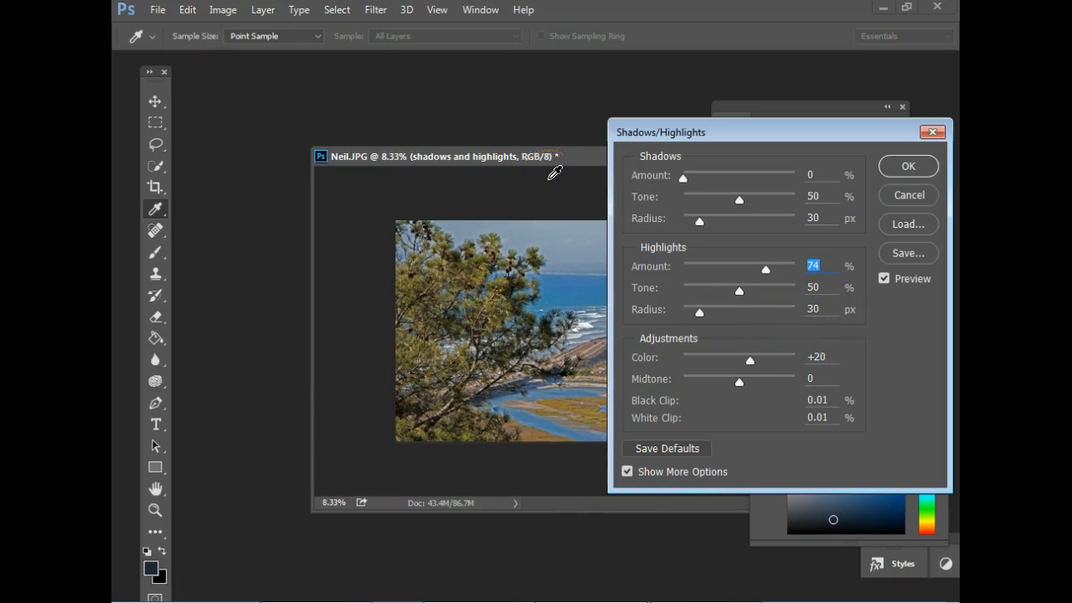
Place the photo window beside the dialog, set the highlights amount to 27%, and compare the preview off and on.
{"action": "key", "text": "ctrl+plus"}
{"action": "left_click_drag", "start_coordinate": [564, 162], "coordinate": [410, 103]}
{"action": "left_click_drag", "start_coordinate": [769, 273], "coordinate": [714, 279]}
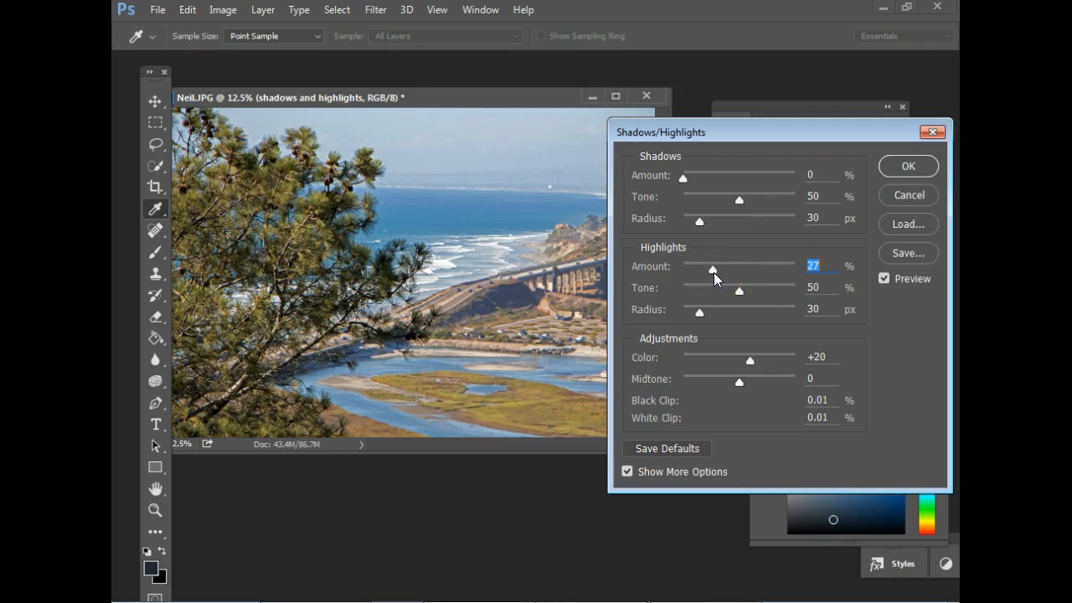
{"action": "left_click", "coordinate": [886, 280]}
{"action": "left_click", "coordinate": [885, 280]}
{"action": "left_click", "coordinate": [885, 279]}
{"action": "left_click", "coordinate": [885, 280]}
{"action": "left_click", "coordinate": [885, 280]}
{"action": "left_click", "coordinate": [885, 280]}
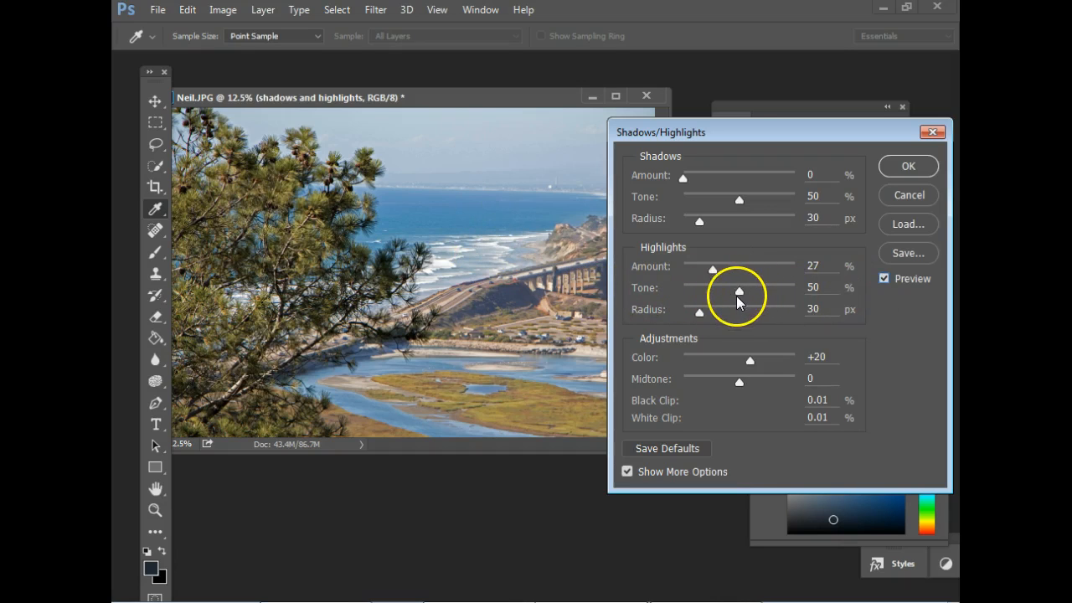
Set the highlights tone to 61% and radius to 113 px, checking the result with the preview off and on.
{"action": "left_click_drag", "start_coordinate": [736, 294], "coordinate": [740, 321]}
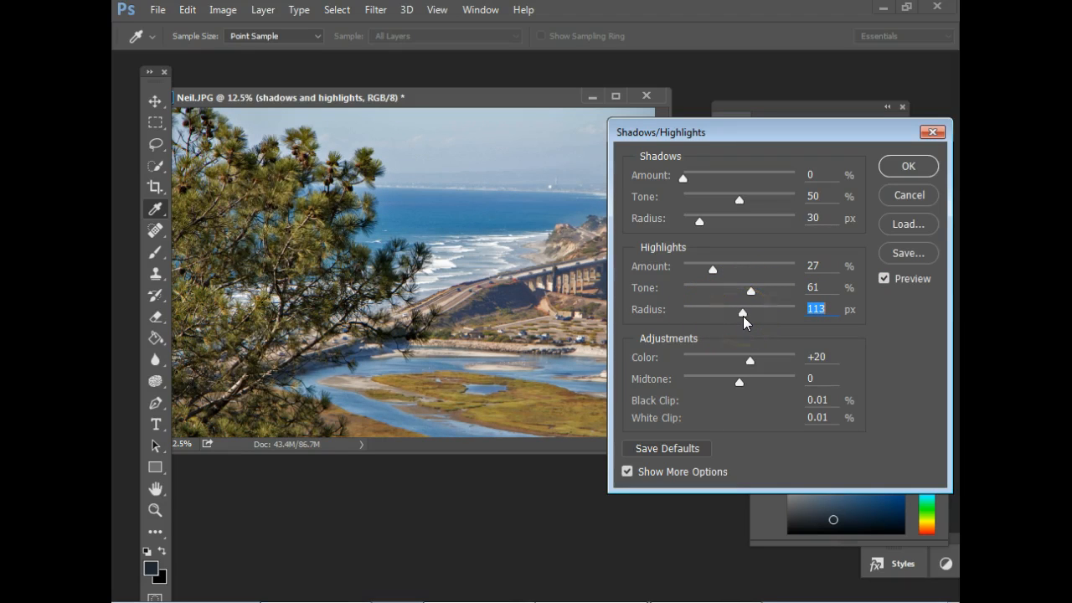
{"action": "left_click", "coordinate": [888, 278]}
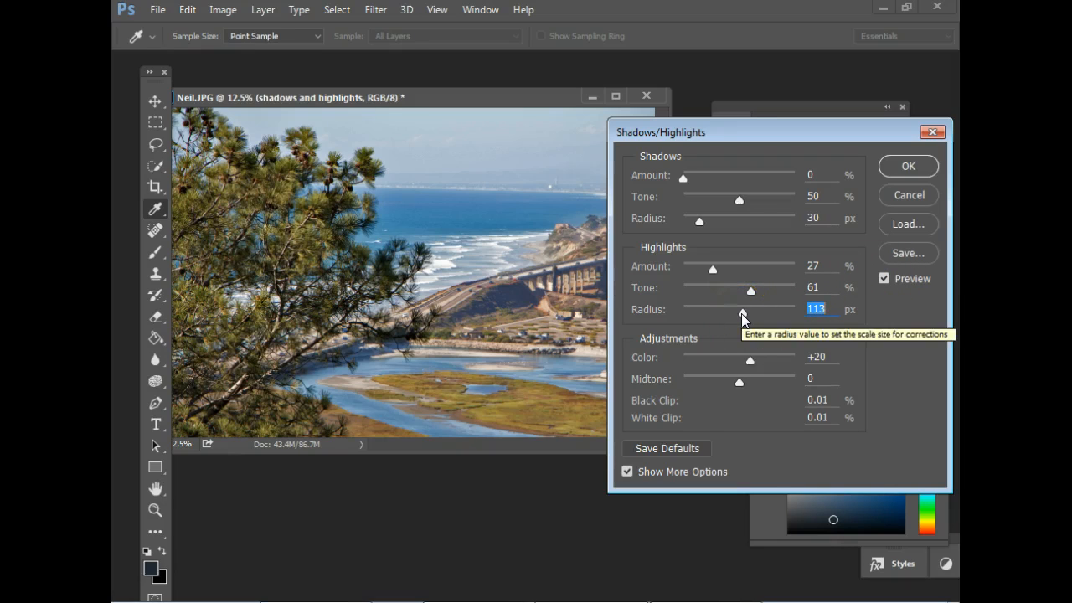
{"action": "left_click", "coordinate": [886, 279]}
{"action": "left_click", "coordinate": [886, 280]}
{"action": "left_click", "coordinate": [886, 280]}
{"action": "left_click", "coordinate": [886, 279]}
Apply the Shadows/Highlights adjustment after a last preview comparison, and shift the photo window clear of the tools.
{"action": "left_click_drag", "start_coordinate": [814, 144], "coordinate": [924, 117]}
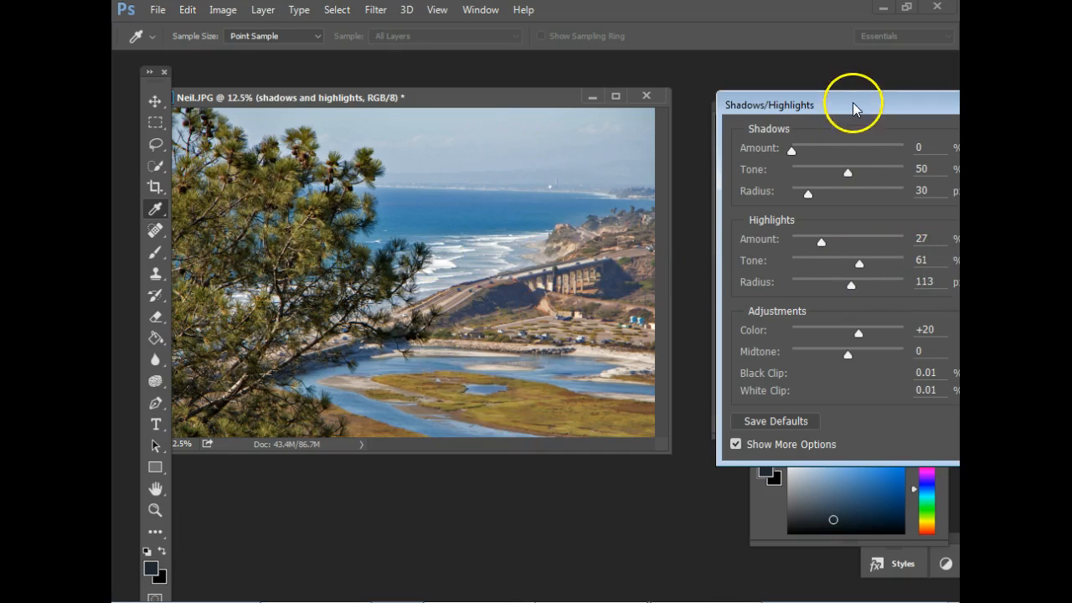
{"action": "left_click_drag", "start_coordinate": [854, 107], "coordinate": [654, 86]}
{"action": "left_click", "coordinate": [794, 229]}
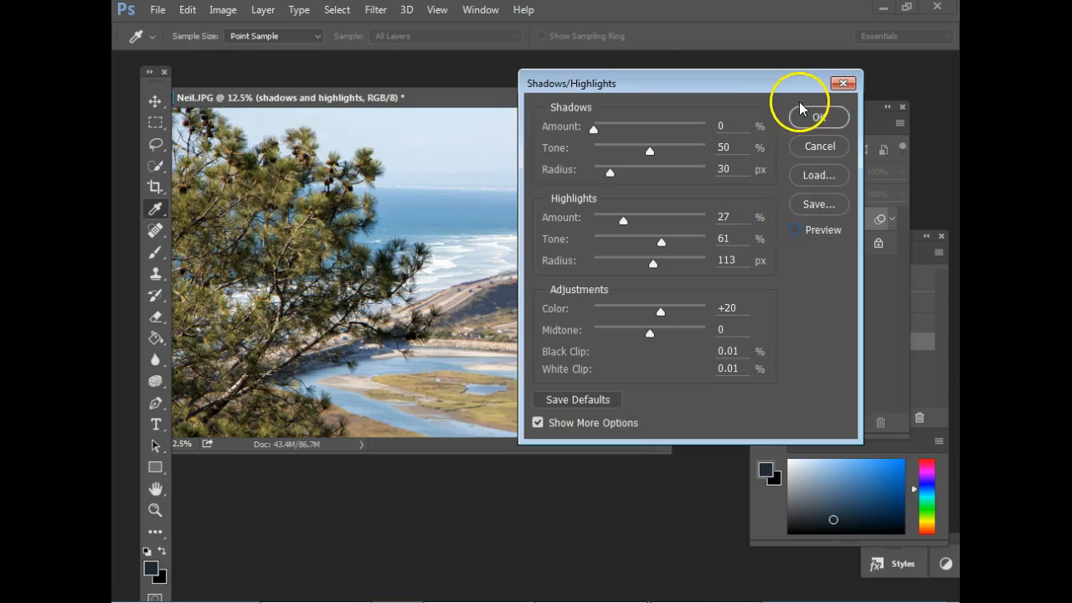
{"action": "left_click", "coordinate": [796, 229]}
{"action": "left_click", "coordinate": [819, 118]}
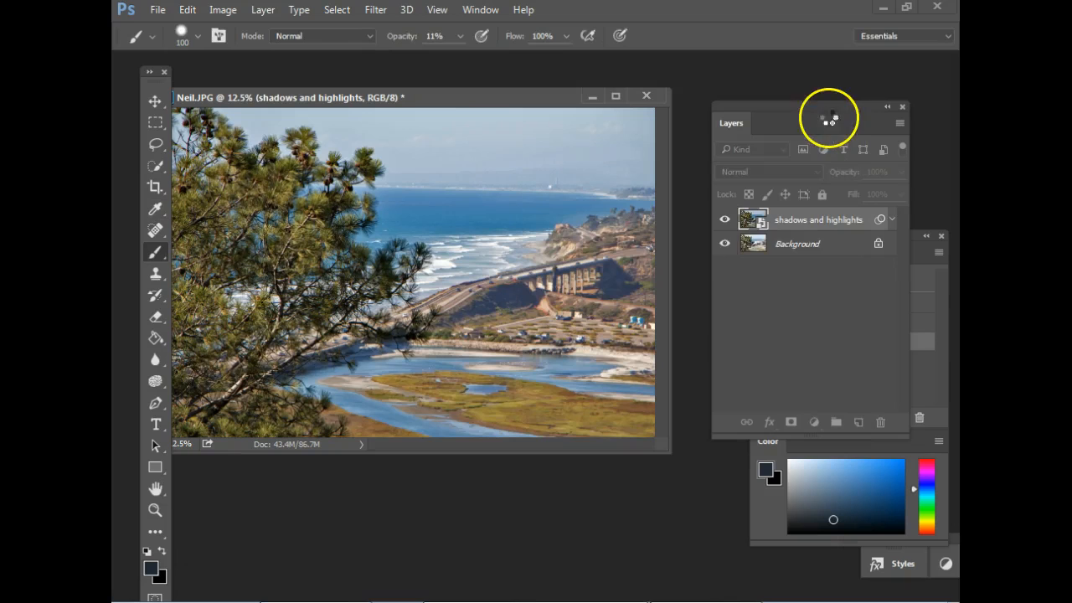
{"action": "left_click_drag", "start_coordinate": [544, 103], "coordinate": [568, 93]}
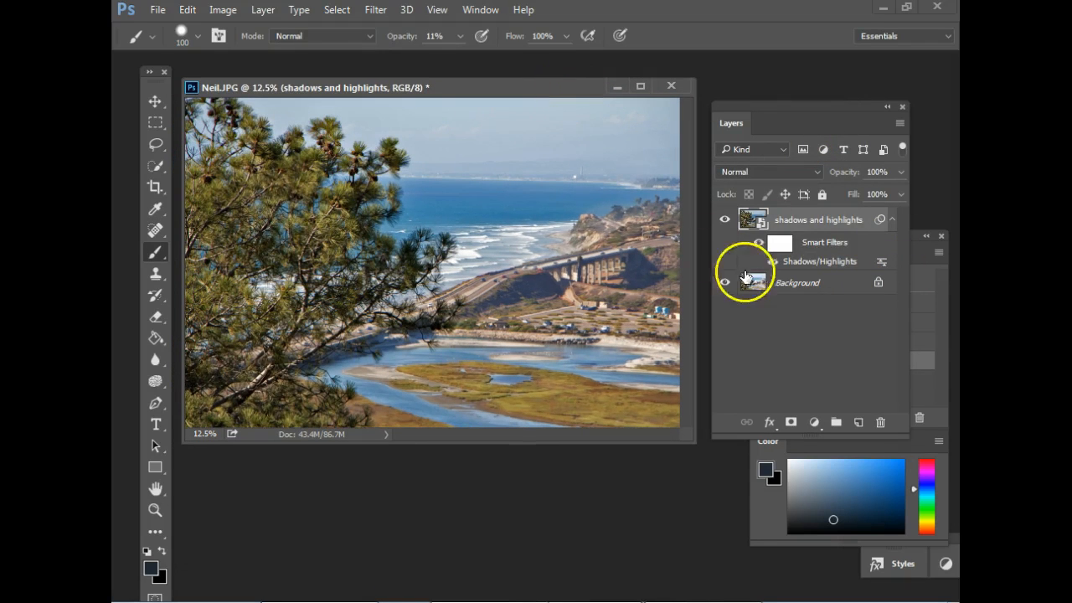
Reopen the Shadows/Highlights smart filter's settings to review them, and close them without changing anything.
{"action": "double_click", "coordinate": [800, 265]}
{"action": "left_click_drag", "start_coordinate": [741, 84], "coordinate": [687, 142]}
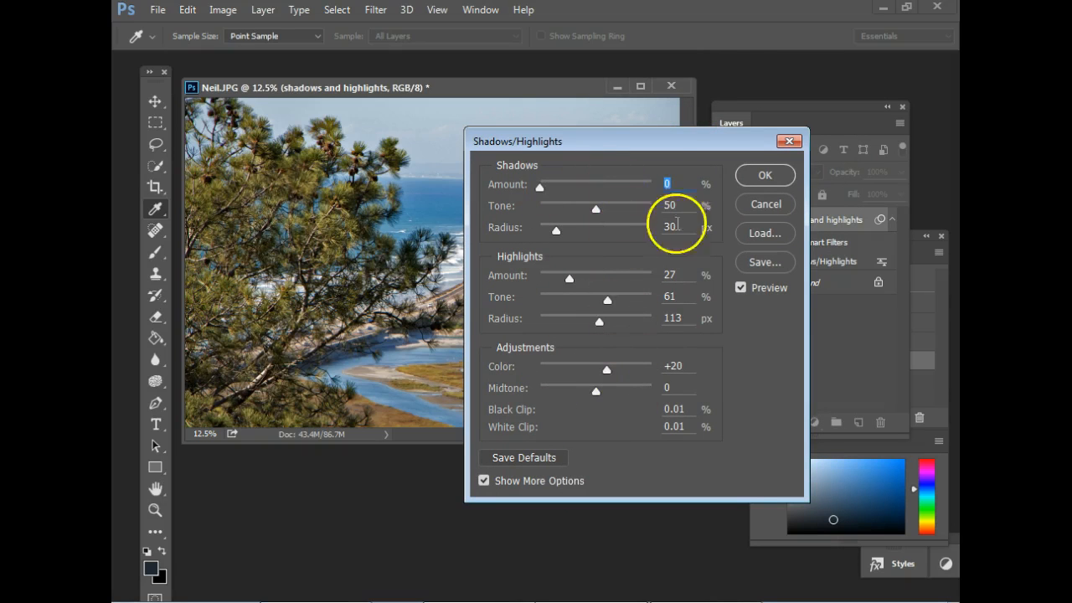
{"action": "left_click_drag", "start_coordinate": [710, 142], "coordinate": [578, 258]}
{"action": "left_click", "coordinate": [634, 319]}
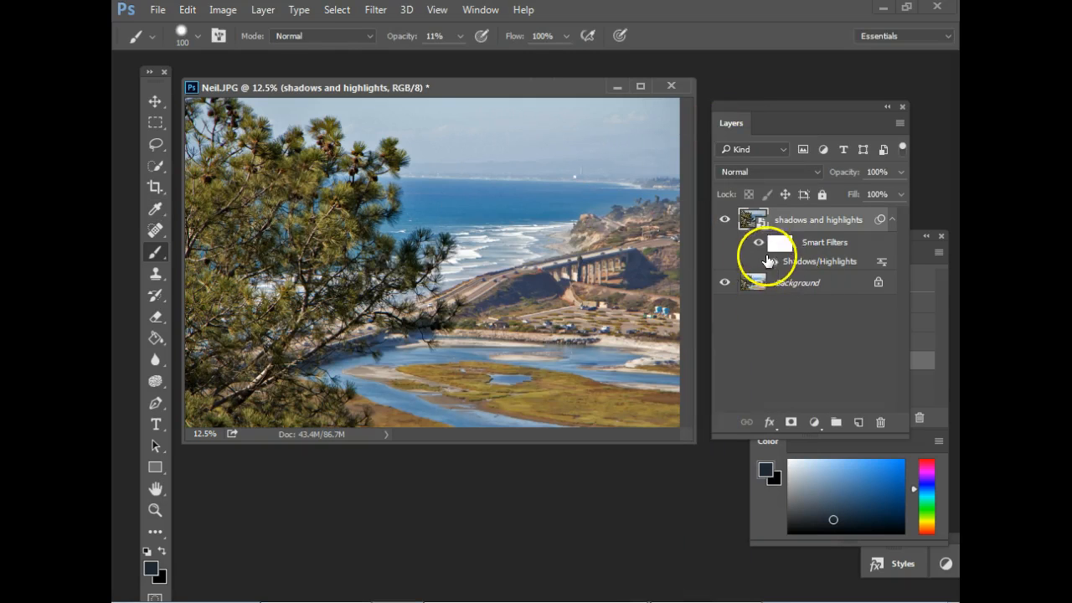
Compare the photo before and after by repeatedly hiding and showing the shadows and highlights layer.
{"action": "left_click", "coordinate": [724, 220]}
{"action": "left_click", "coordinate": [724, 220]}
{"action": "left_click", "coordinate": [724, 220]}
{"action": "left_click", "coordinate": [724, 220]}
{"action": "left_click", "coordinate": [724, 220]}
{"action": "left_click", "coordinate": [724, 220]}
{"action": "left_click", "coordinate": [724, 220]}
{"action": "left_click", "coordinate": [724, 220]}
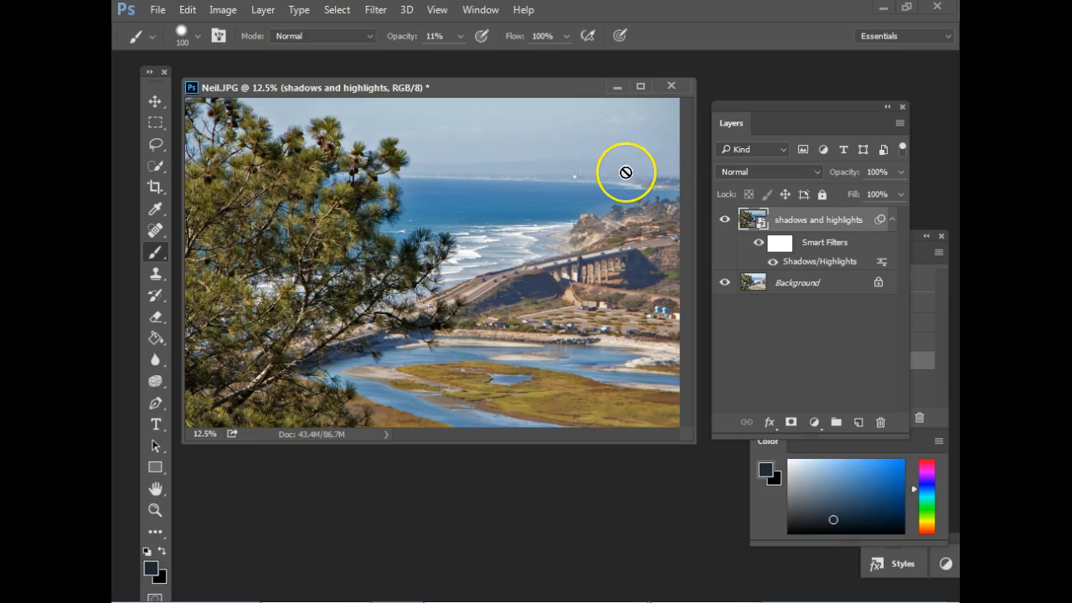
{"action": "left_click", "coordinate": [723, 220]}
{"action": "left_click", "coordinate": [722, 219]}
{"action": "left_click", "coordinate": [723, 219]}
{"action": "left_click", "coordinate": [723, 219]}
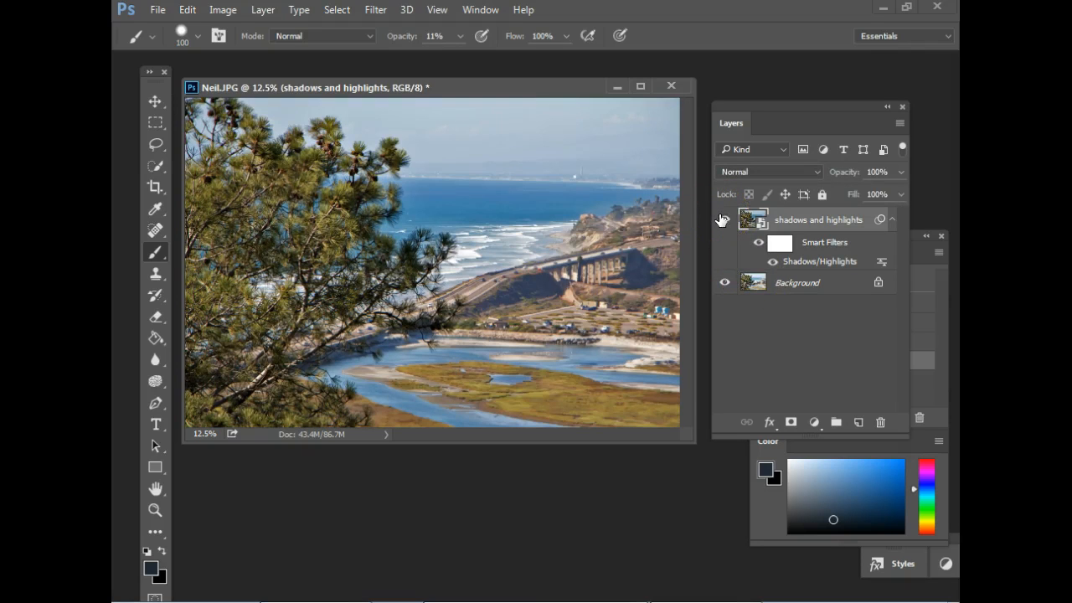
Save the photo as a TIFF with layers and no image compression in the shadows and highlights folder.
{"action": "left_click", "coordinate": [155, 12]}
{"action": "left_click", "coordinate": [174, 192]}
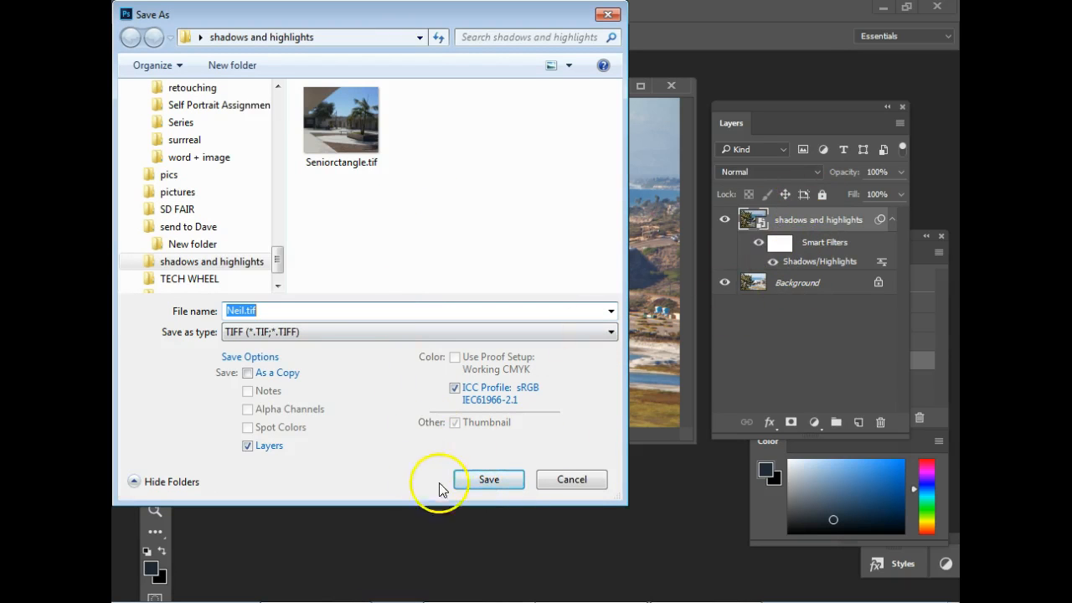
{"action": "left_click", "coordinate": [488, 480]}
{"action": "left_click", "coordinate": [742, 154]}
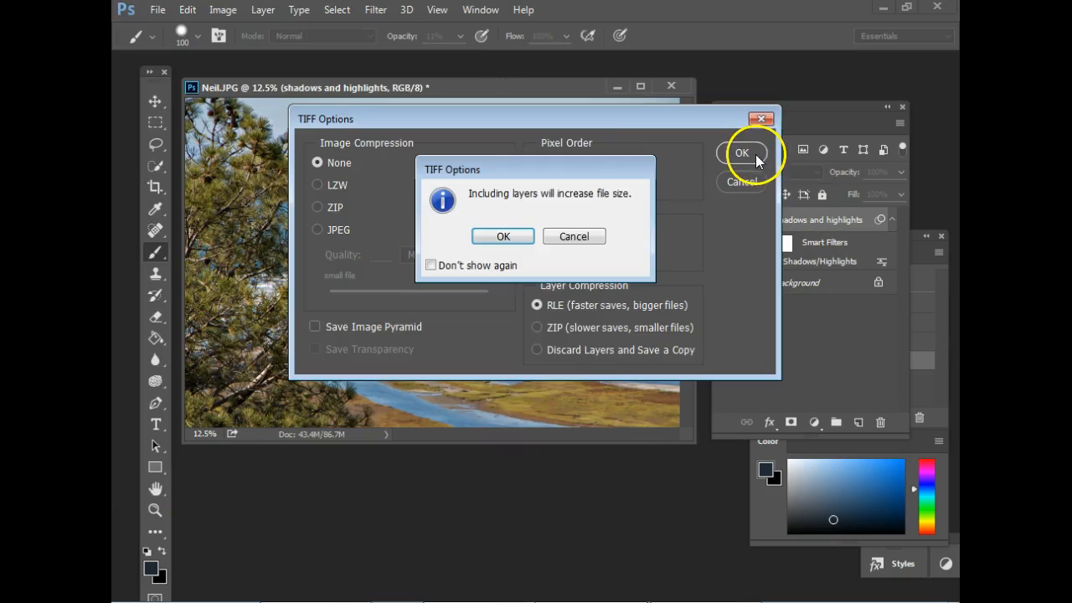
{"action": "left_click", "coordinate": [503, 236]}
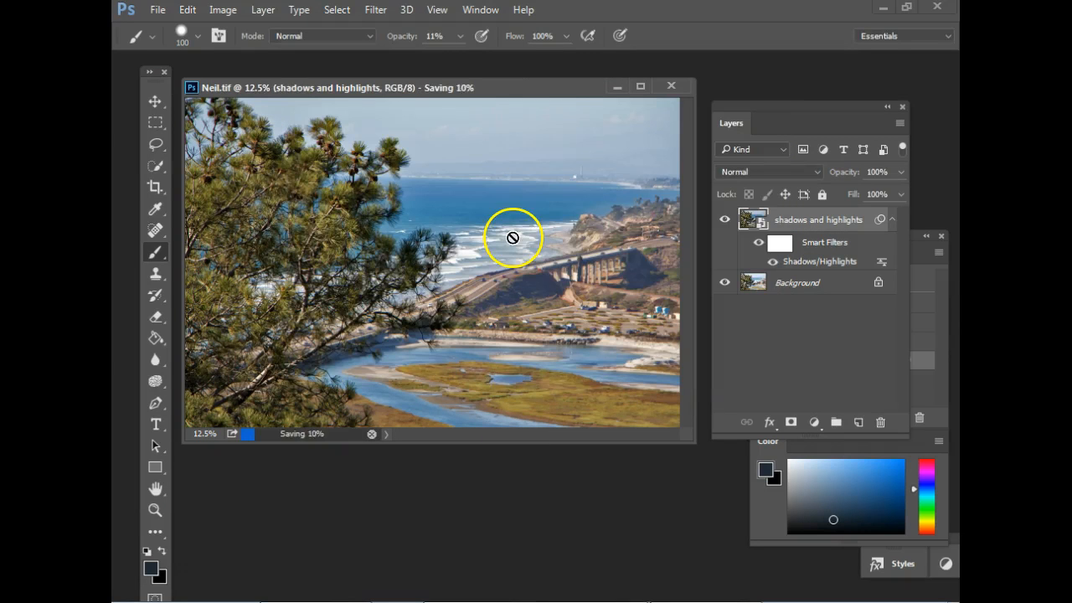
Close the saved photo and minimize Photoshop to reach the desktop.
{"action": "left_click", "coordinate": [672, 83]}
{"action": "left_click", "coordinate": [565, 237]}
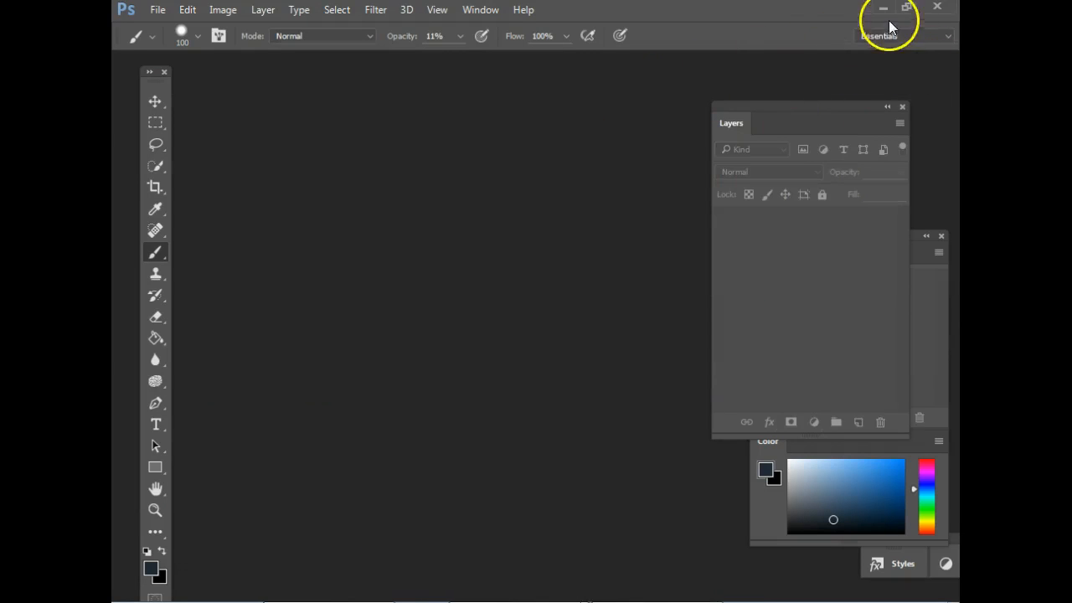
{"action": "left_click", "coordinate": [884, 8]}
{"action": "left_click", "coordinate": [886, 8]}
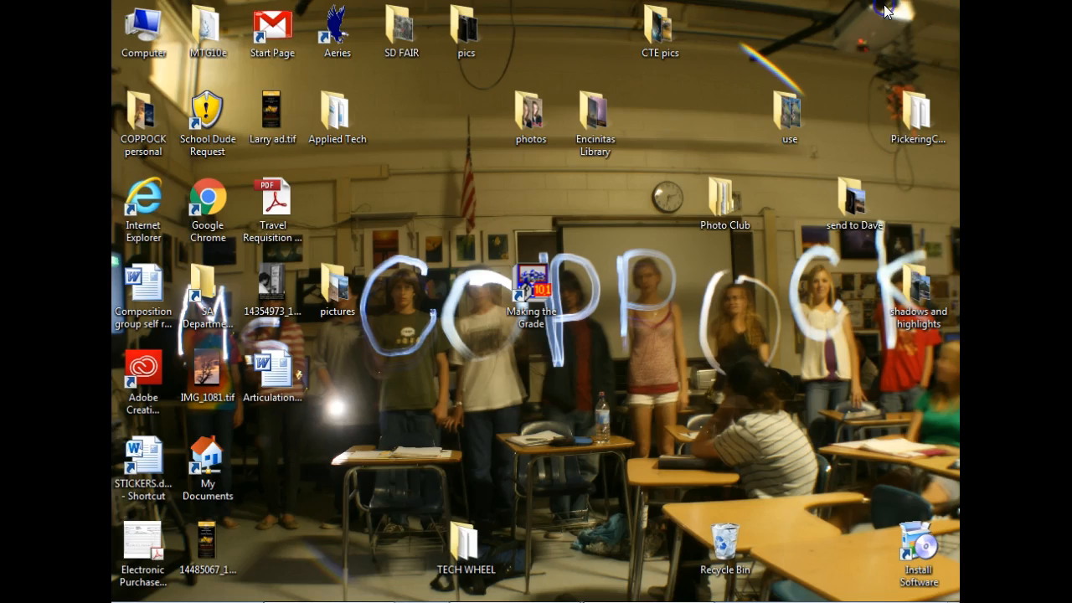
Open the desktop's shadows and highlights folder and compare the original coastal JPG with the edited TIFF in Windows Photo Viewer.
{"action": "double_click", "coordinate": [910, 283]}
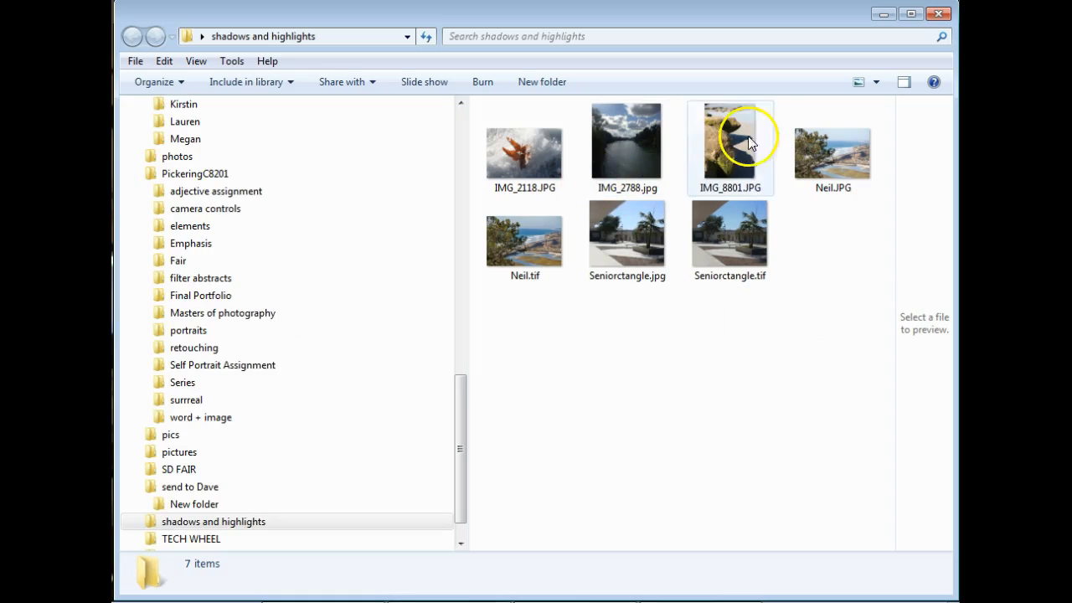
{"action": "left_click", "coordinate": [835, 149]}
{"action": "double_click", "coordinate": [836, 148]}
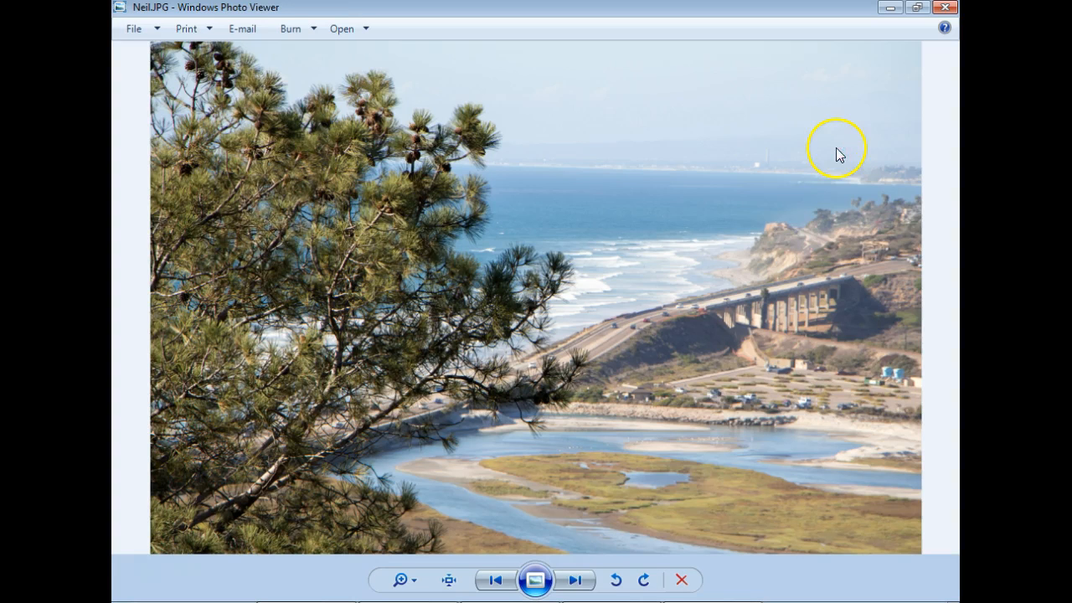
{"action": "left_click", "coordinate": [574, 580]}
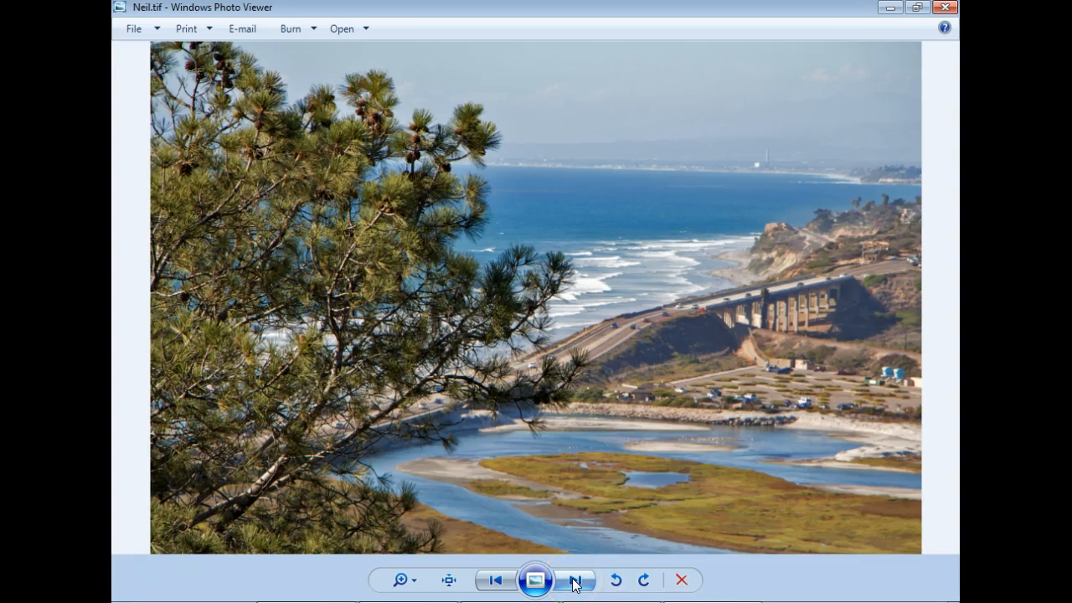
{"action": "left_click", "coordinate": [496, 580]}
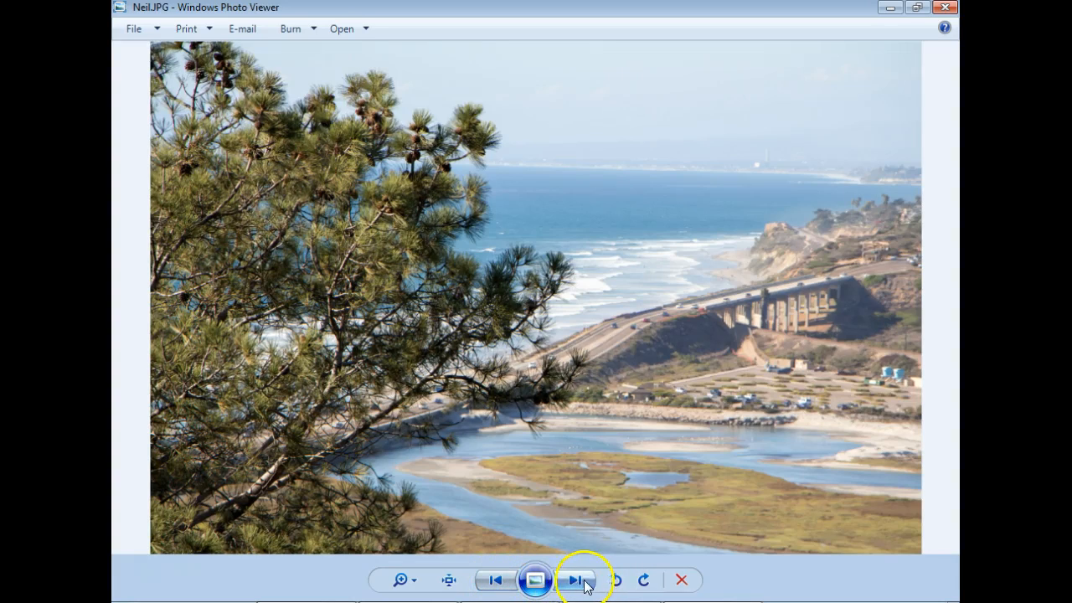
{"action": "left_click", "coordinate": [574, 579]}
{"action": "left_click", "coordinate": [946, 8]}
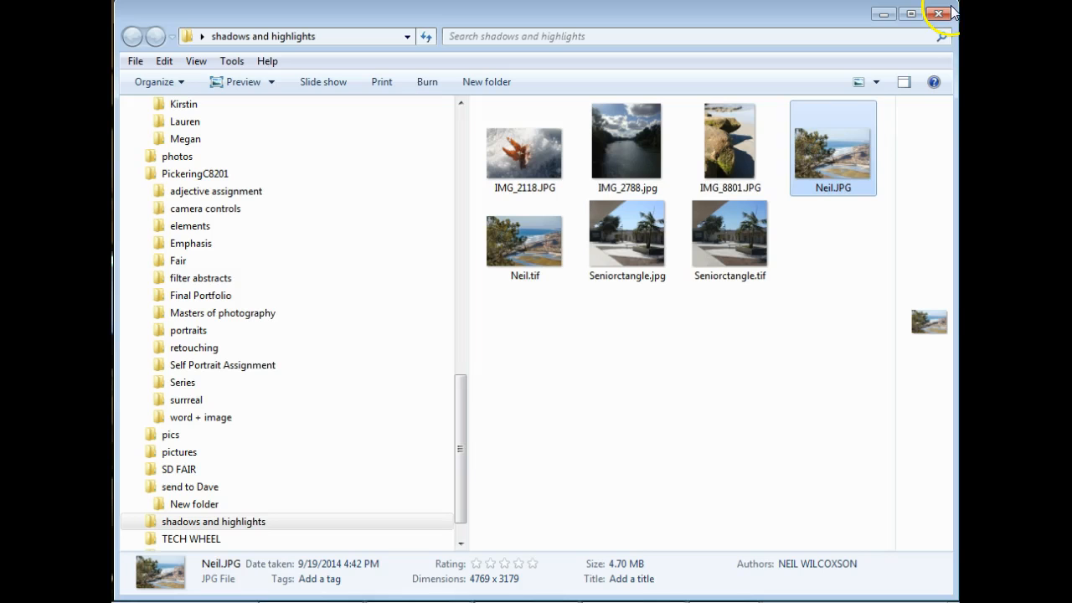
Open IMG_8801.JPG from the shadows and highlights folder in Adobe Photoshop CC 2015.
{"action": "right_click", "coordinate": [726, 147]}
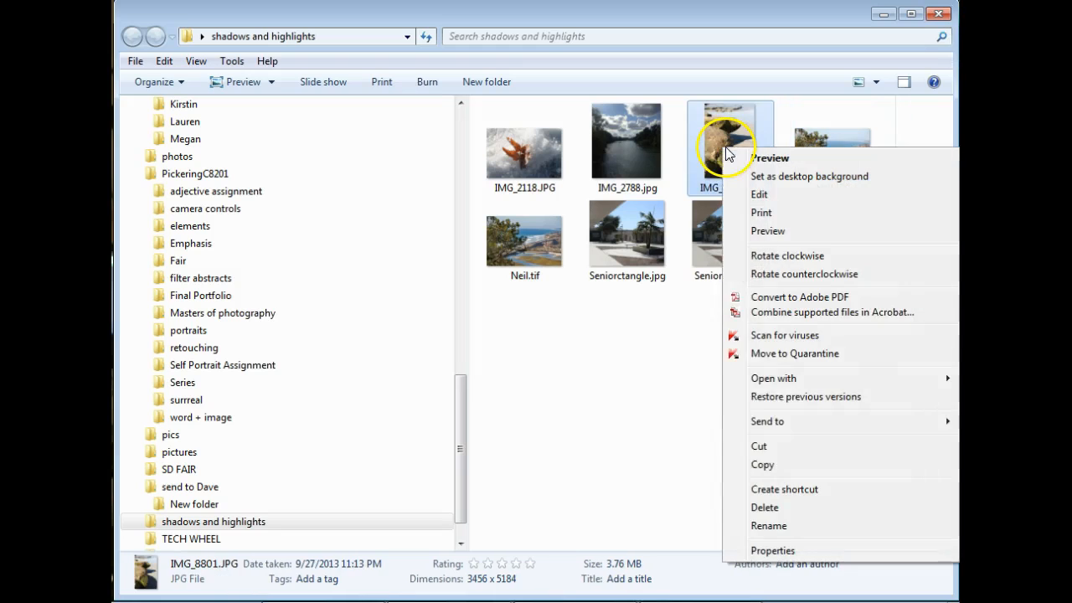
{"action": "mouse_move", "coordinate": [809, 378]}
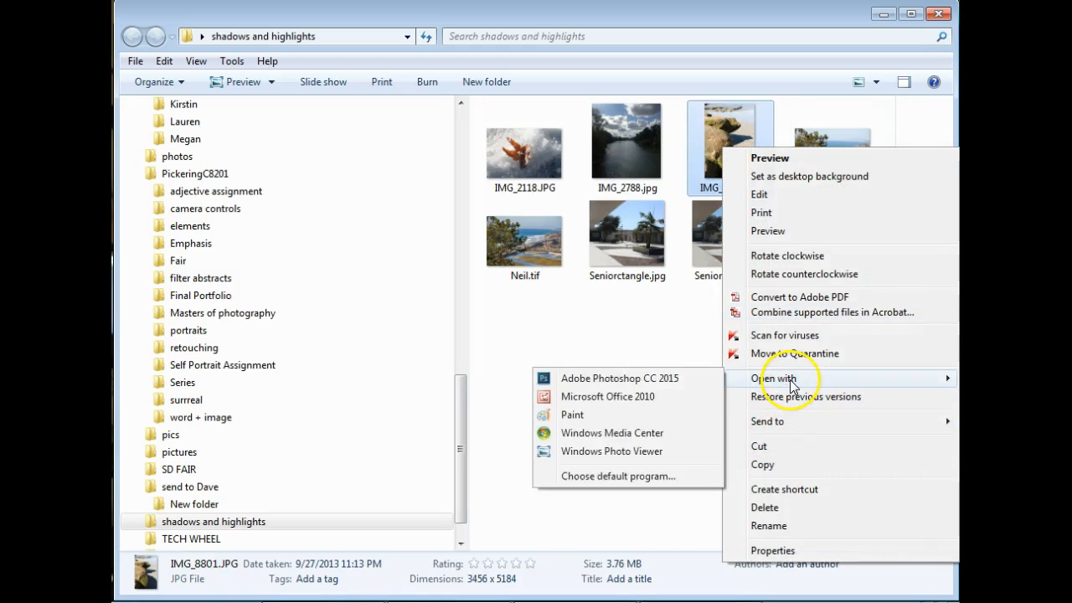
{"action": "left_click", "coordinate": [649, 384]}
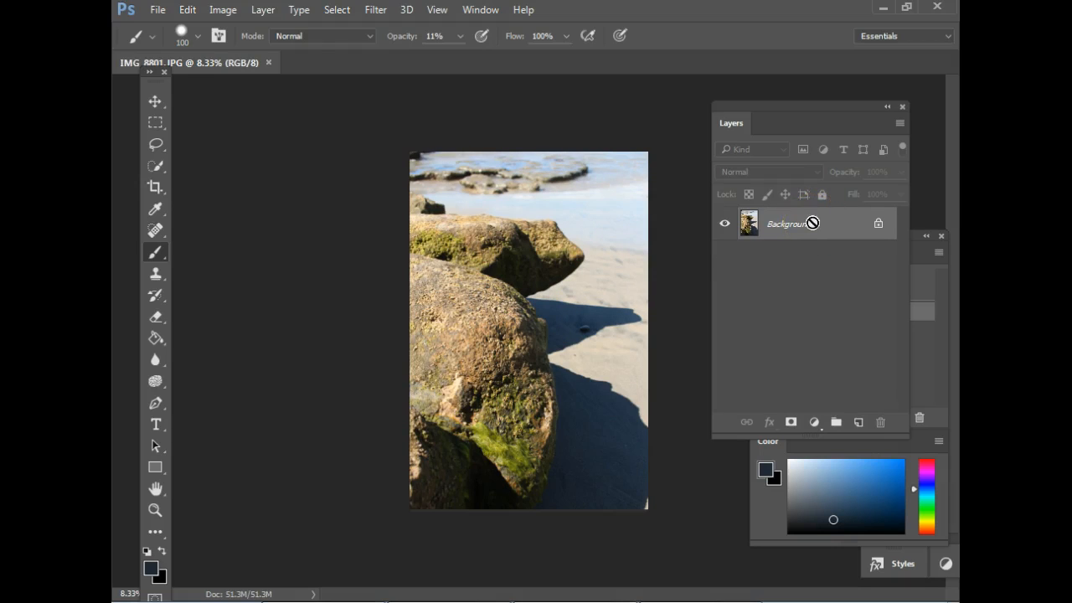
Duplicate the Background layer and name the copy "shadows and highlights".
{"action": "key", "text": "ctrl+j"}
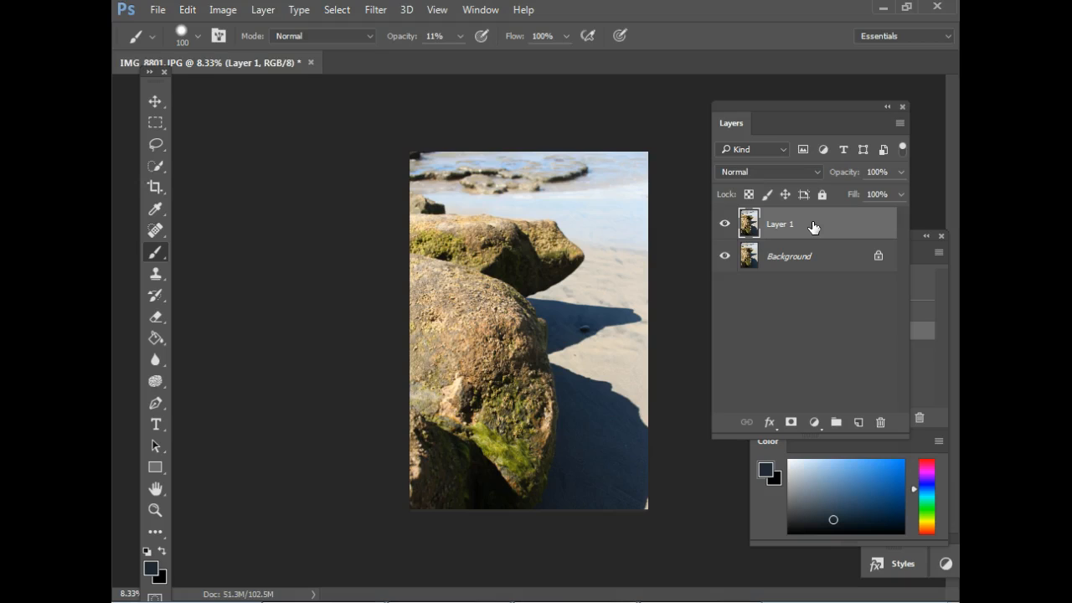
{"action": "left_click", "coordinate": [781, 227]}
{"action": "double_click", "coordinate": [781, 227]}
{"action": "key", "text": "Return"}
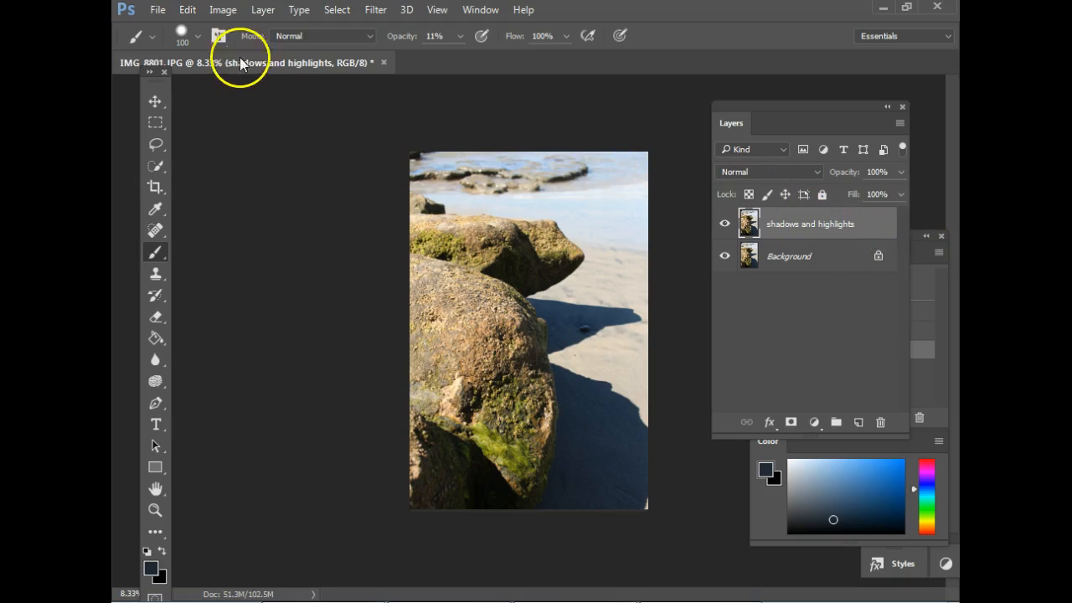
Convert the shadows and highlights layer to a smart object.
{"action": "left_click", "coordinate": [259, 9]}
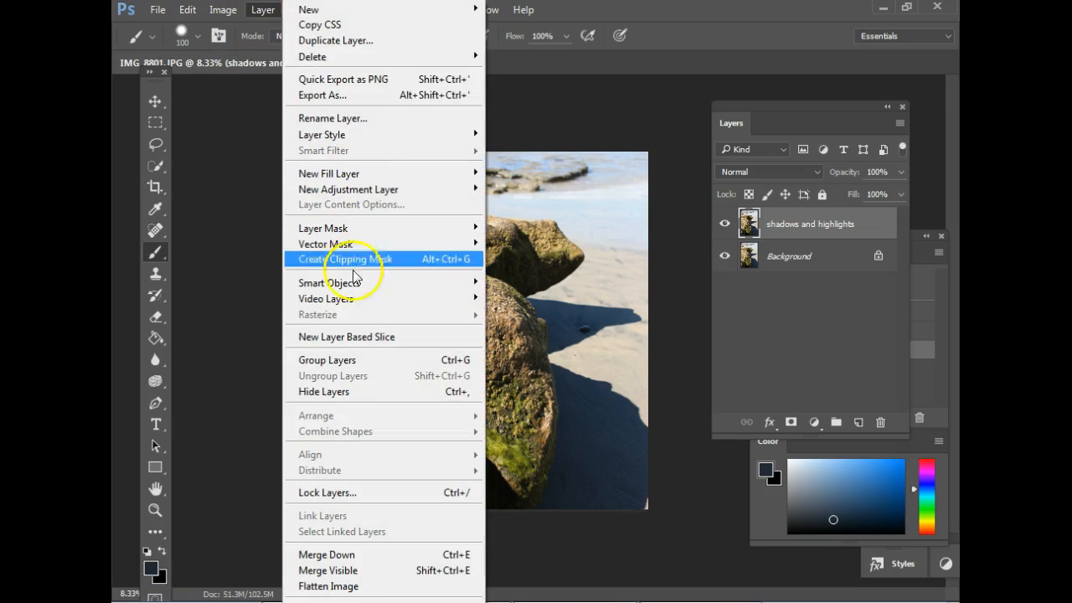
{"action": "mouse_move", "coordinate": [452, 282]}
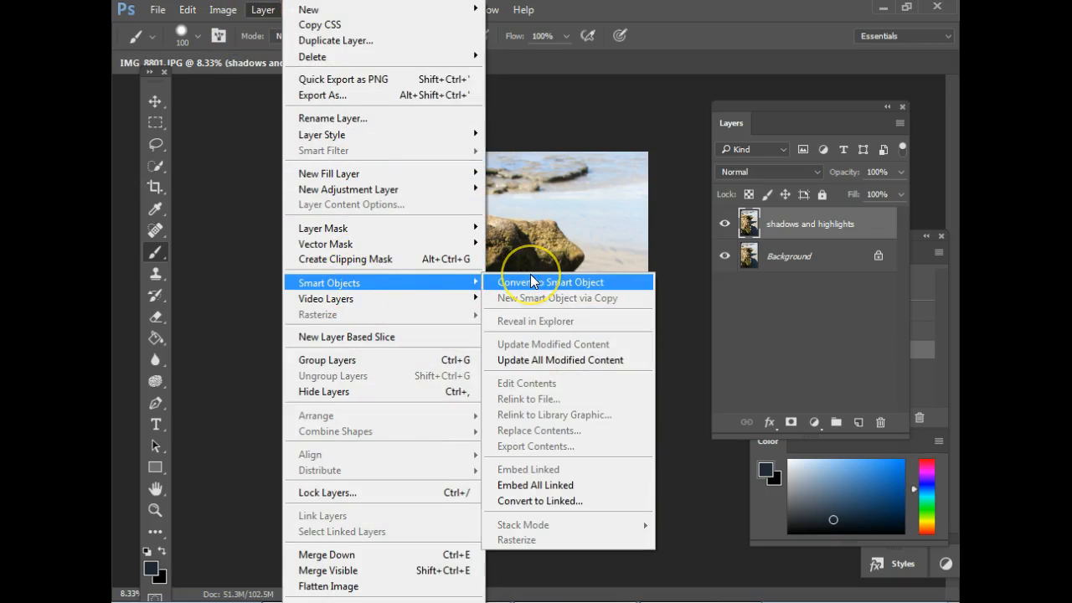
{"action": "left_click", "coordinate": [532, 282]}
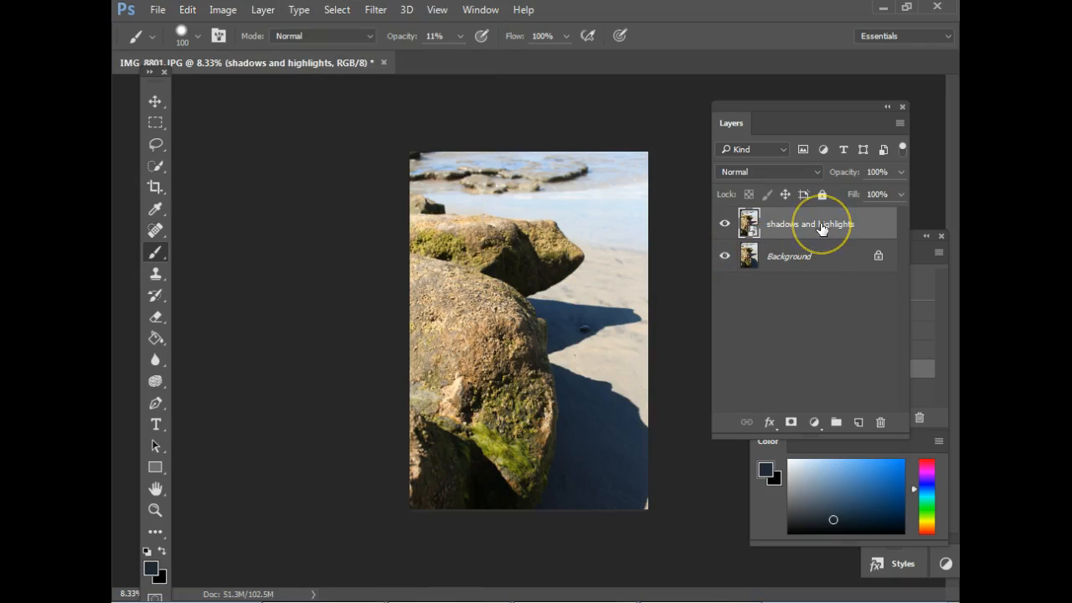
{"action": "left_click", "coordinate": [223, 10]}
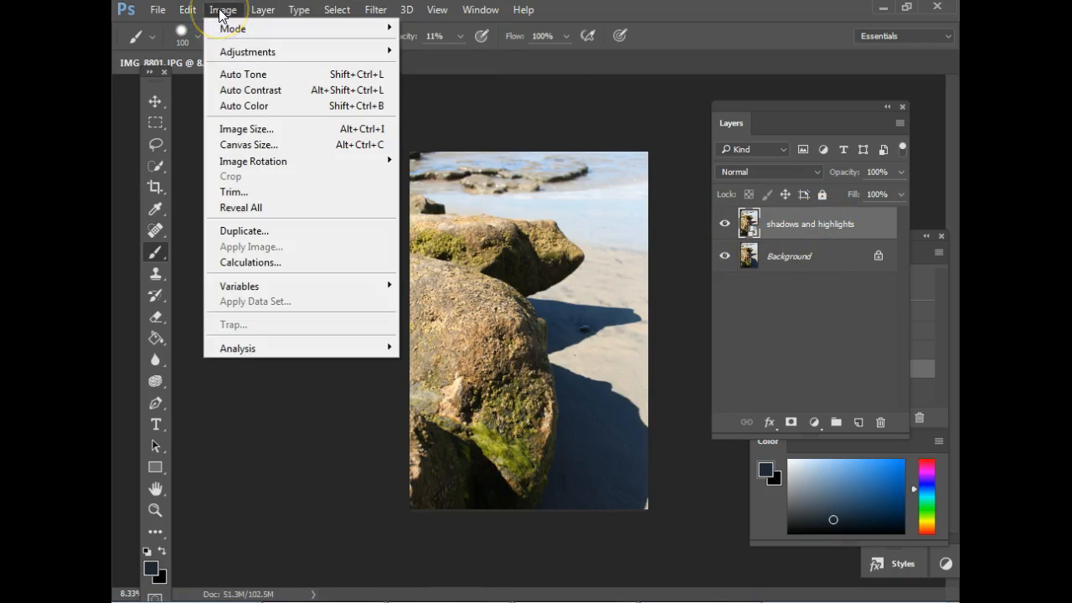
{"action": "mouse_move", "coordinate": [352, 52]}
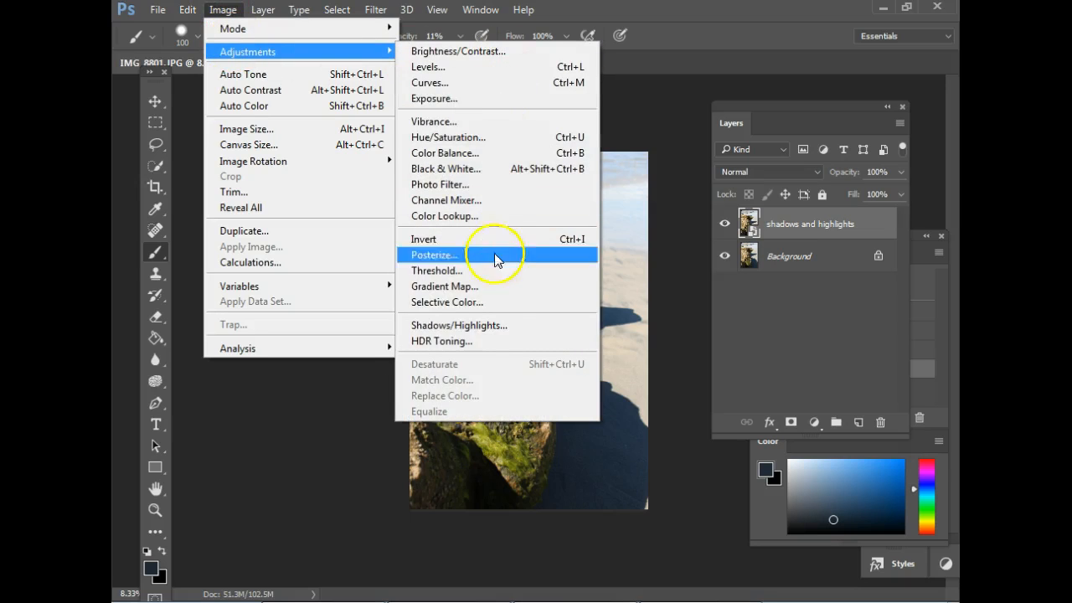
{"action": "left_click", "coordinate": [490, 327]}
{"action": "left_click_drag", "start_coordinate": [603, 90], "coordinate": [754, 282]}
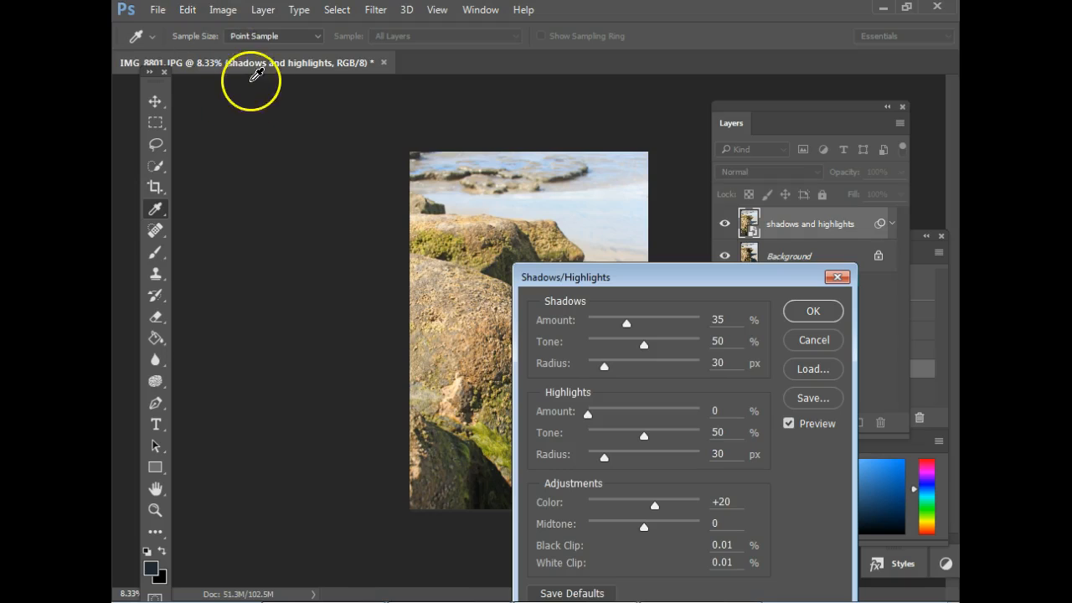
{"action": "left_click", "coordinate": [841, 340]}
{"action": "key", "text": "b"}
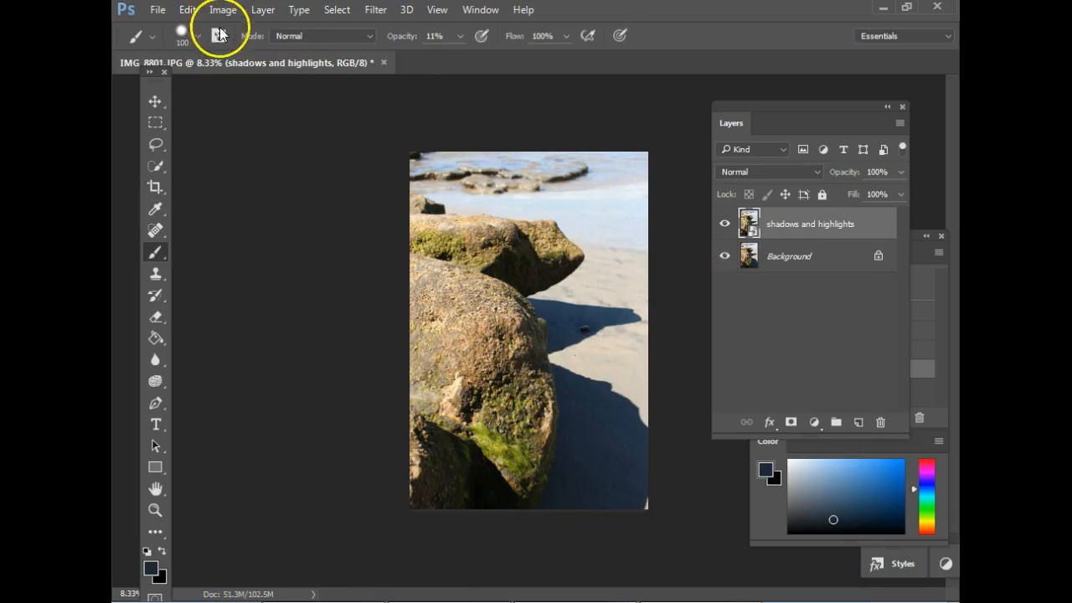
Float the photo in its own window and start a Shadows/Highlights adjustment with the shadows amount at 20%.
{"action": "left_click_drag", "start_coordinate": [259, 63], "coordinate": [358, 74]}
{"action": "left_click_drag", "start_coordinate": [290, 79], "coordinate": [394, 76]}
{"action": "left_click", "coordinate": [223, 9]}
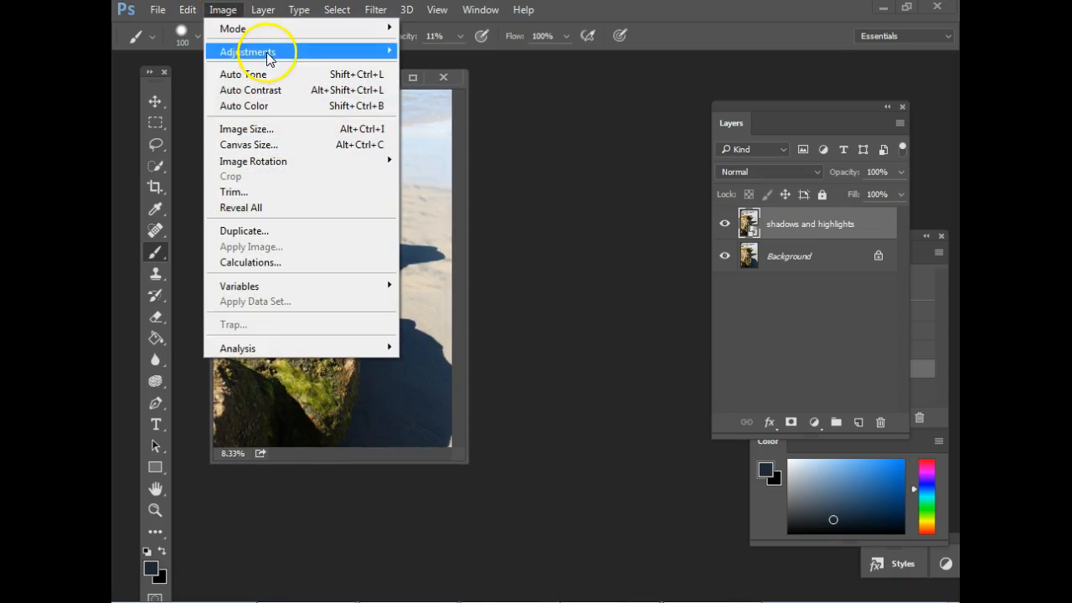
{"action": "mouse_move", "coordinate": [268, 52]}
{"action": "left_click", "coordinate": [499, 328]}
{"action": "left_click_drag", "start_coordinate": [636, 85], "coordinate": [849, 115]}
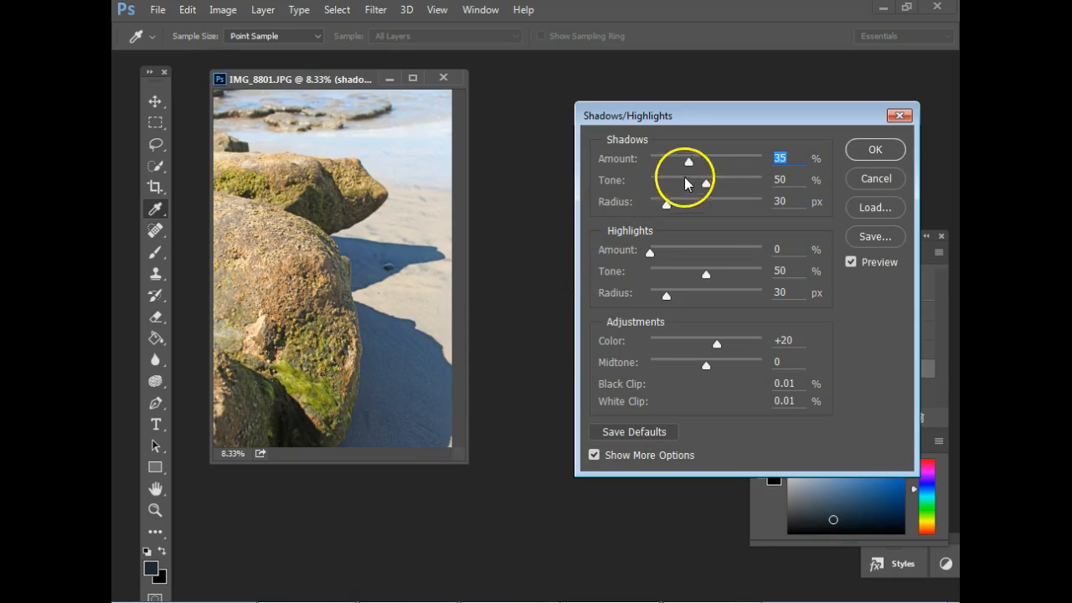
{"action": "left_click_drag", "start_coordinate": [689, 163], "coordinate": [670, 160]}
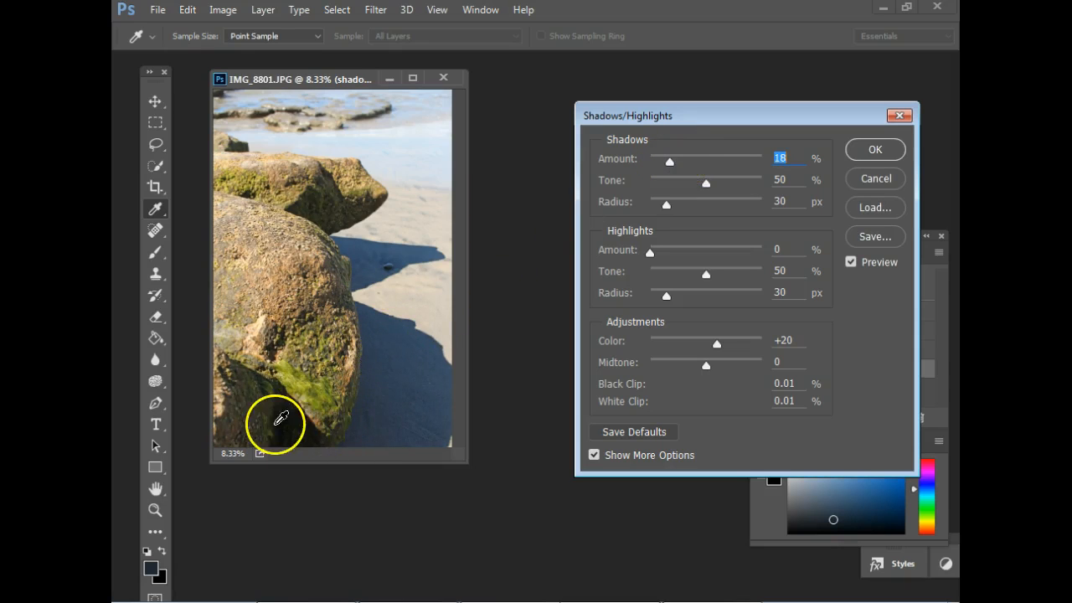
{"action": "left_click_drag", "start_coordinate": [671, 162], "coordinate": [714, 168]}
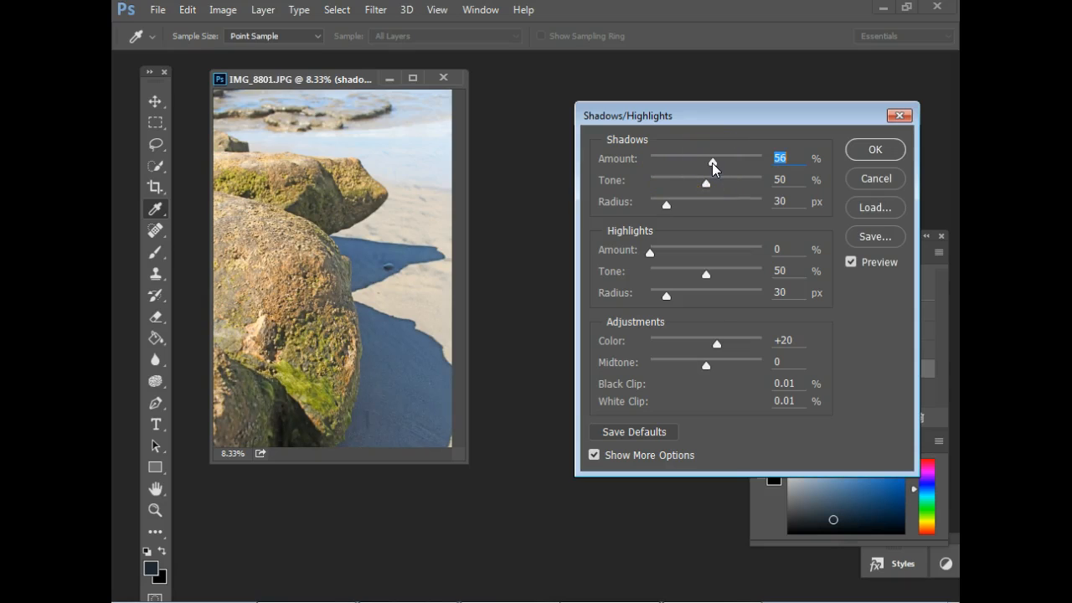
{"action": "left_click_drag", "start_coordinate": [712, 167], "coordinate": [671, 169]}
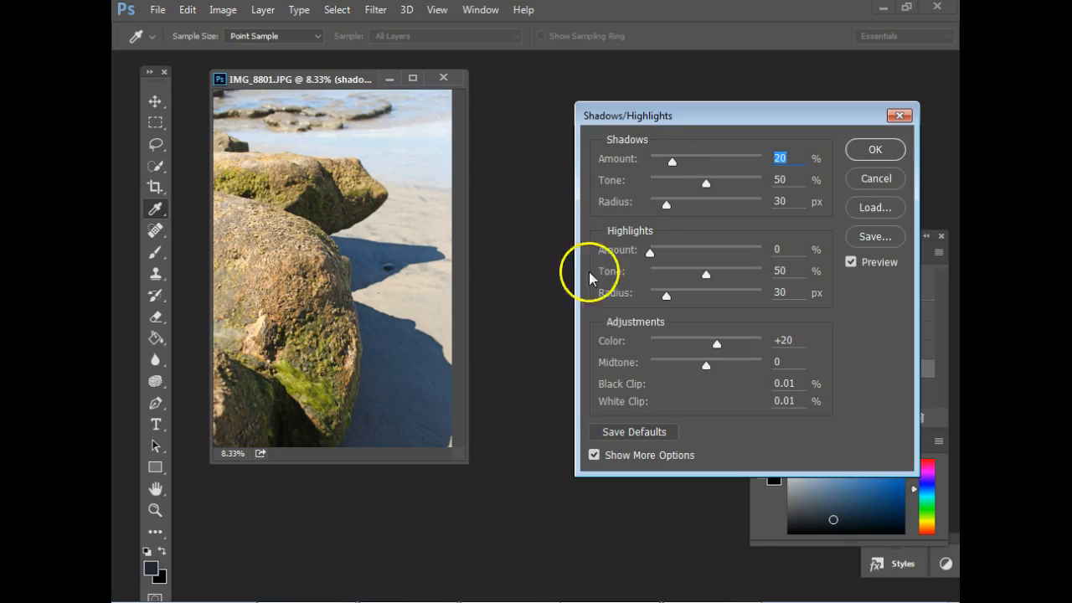
Compare the rock photo with and without the shadow adjustment by repeatedly toggling the preview.
{"action": "left_click", "coordinate": [849, 268]}
{"action": "left_click", "coordinate": [849, 268]}
{"action": "left_click", "coordinate": [850, 268]}
{"action": "left_click", "coordinate": [850, 268]}
{"action": "left_click", "coordinate": [850, 266]}
{"action": "left_click", "coordinate": [850, 267]}
{"action": "left_click", "coordinate": [850, 266]}
{"action": "left_click", "coordinate": [850, 266]}
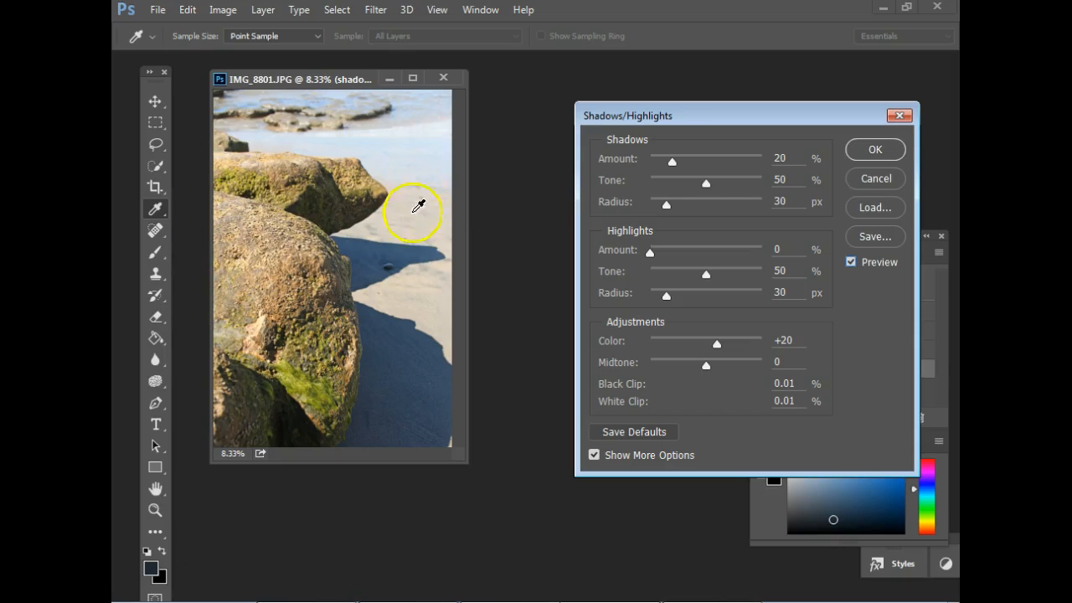
Set the highlights amount to 19%, tone to 49% and radius to 113 px, and check the effect with the preview toggled.
{"action": "left_click_drag", "start_coordinate": [649, 252], "coordinate": [672, 259]}
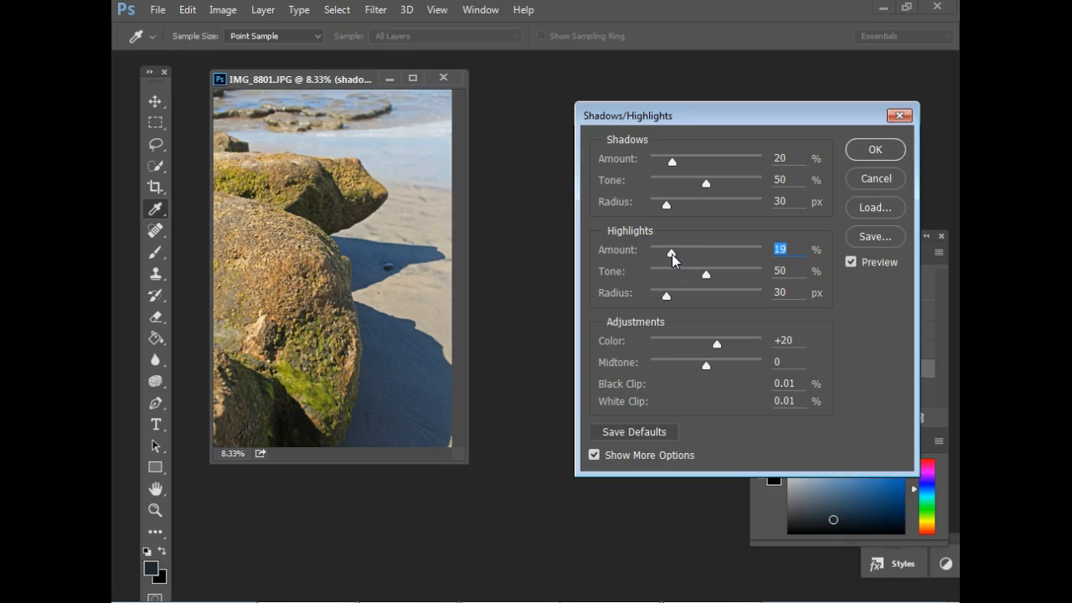
{"action": "left_click_drag", "start_coordinate": [701, 278], "coordinate": [710, 306]}
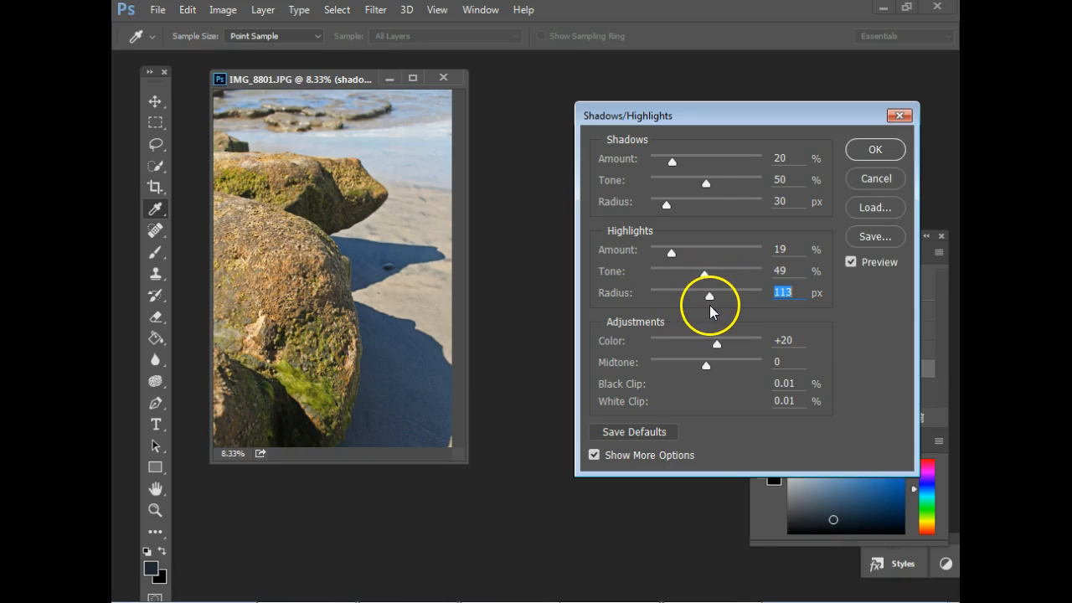
{"action": "left_click", "coordinate": [852, 264]}
{"action": "left_click", "coordinate": [851, 264]}
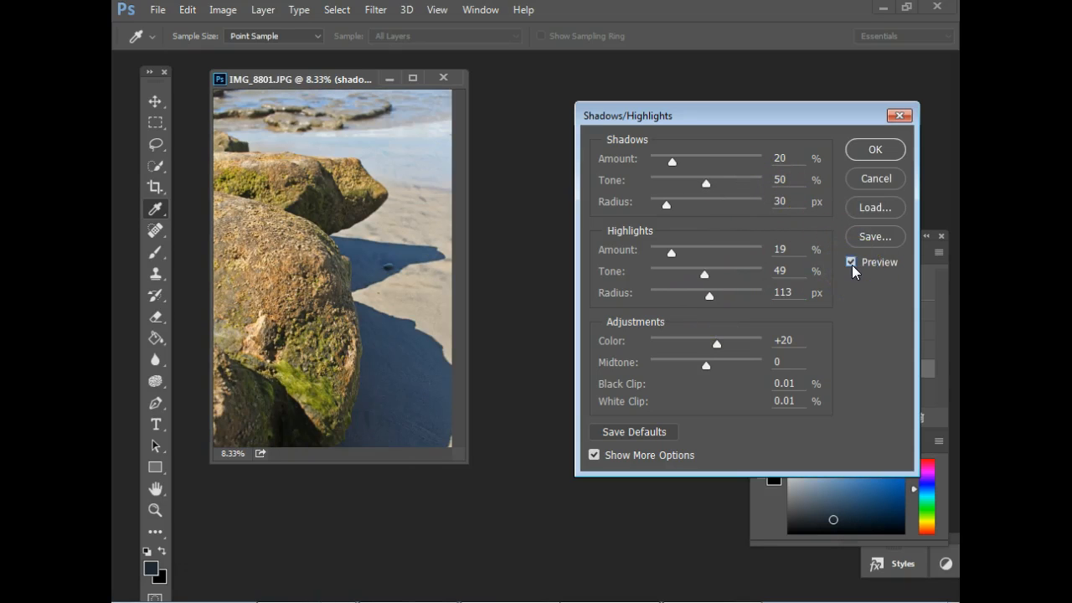
{"action": "left_click", "coordinate": [851, 263]}
{"action": "left_click", "coordinate": [851, 263]}
Set the shadows tone to 33%, check it against the original, and apply the Shadows/Highlights filter.
{"action": "mouse_move", "coordinate": [705, 186]}
{"action": "left_mouse_down"}
{"action": "mouse_move", "coordinate": [682, 186]}
{"action": "mouse_move", "coordinate": [693, 185]}
{"action": "left_mouse_up"}
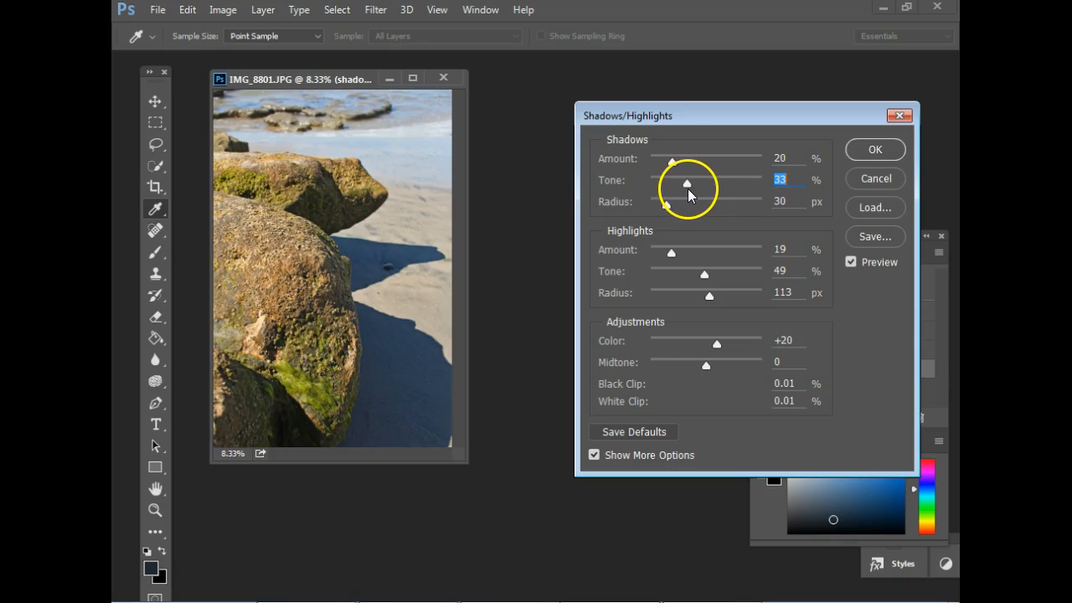
{"action": "left_click", "coordinate": [852, 262]}
{"action": "left_click", "coordinate": [851, 265]}
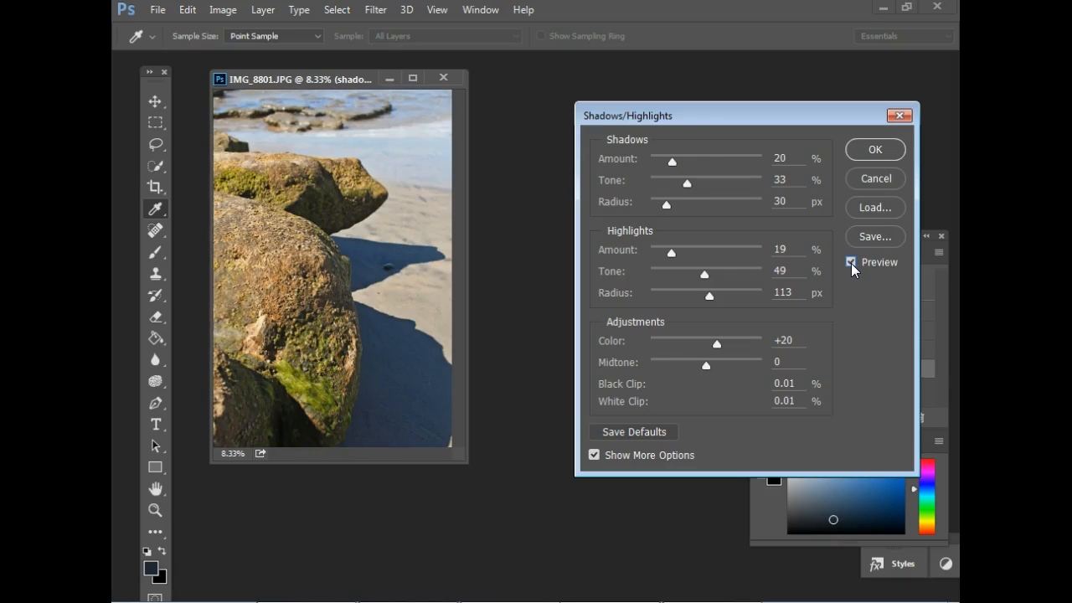
{"action": "left_click", "coordinate": [875, 149]}
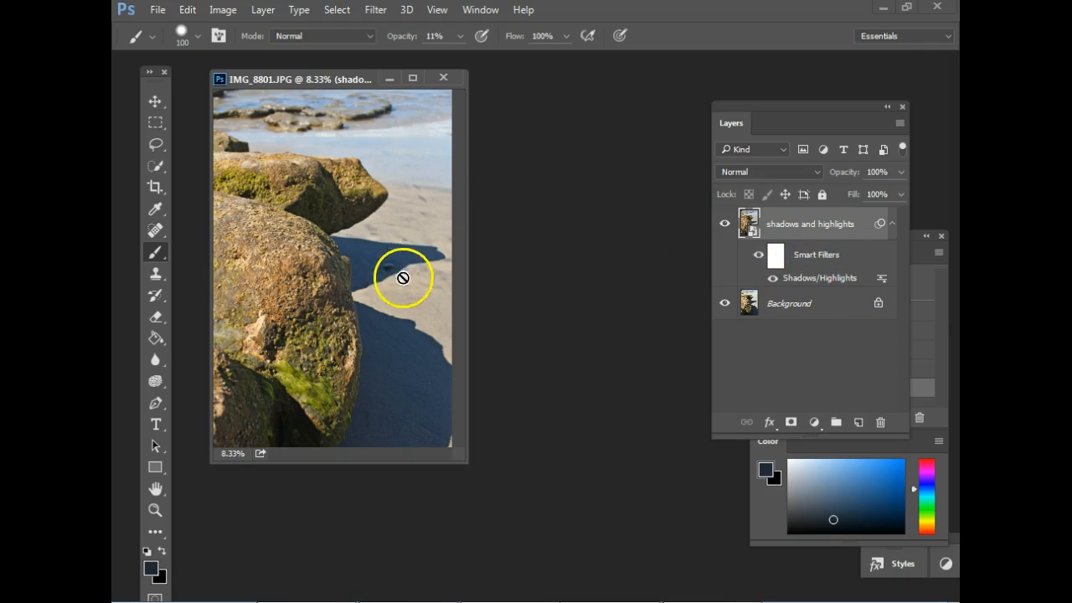
Reopen the layer's Shadows/Highlights smart filter and set the highlights amount to 27%.
{"action": "double_click", "coordinate": [810, 278]}
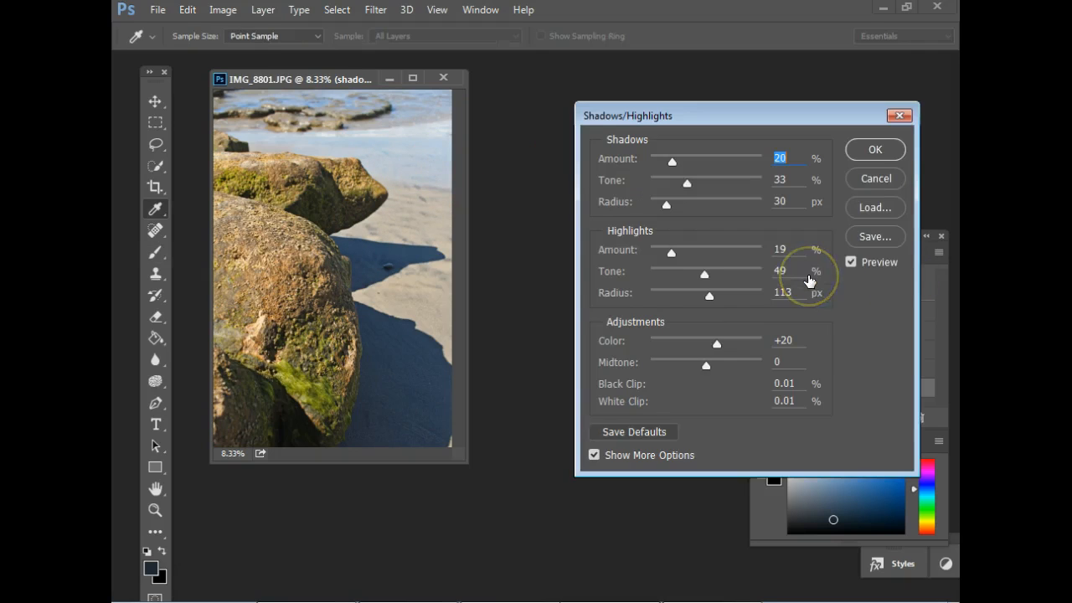
{"action": "left_click_drag", "start_coordinate": [671, 252], "coordinate": [680, 253]}
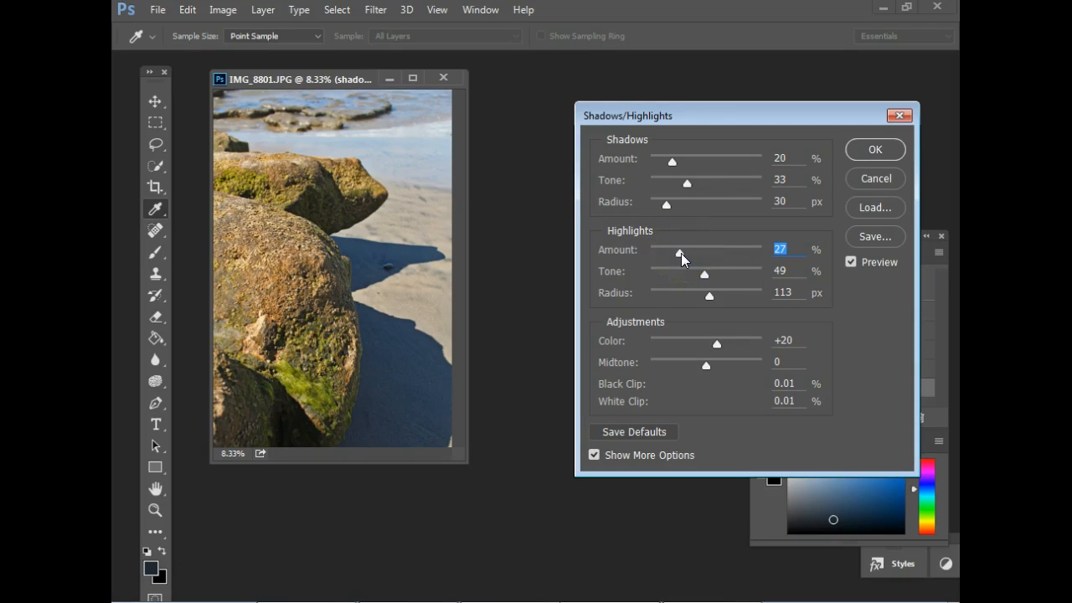
{"action": "left_click", "coordinate": [875, 151]}
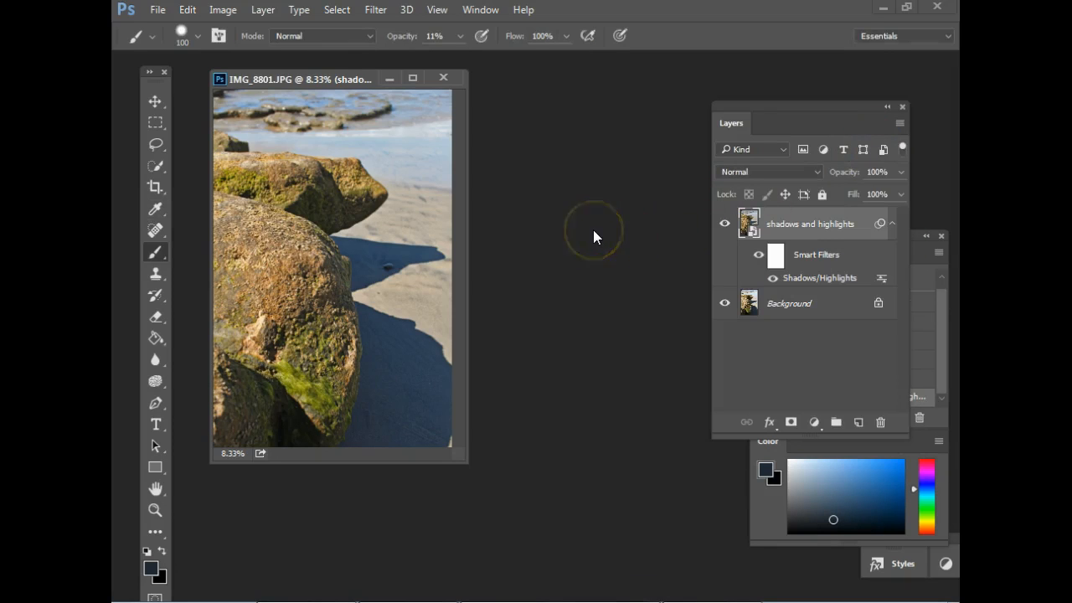
Save the photo as IMG_8801.tif with layers and no image compression in the shadows and highlights folder.
{"action": "left_click", "coordinate": [157, 9]}
{"action": "left_click", "coordinate": [171, 192]}
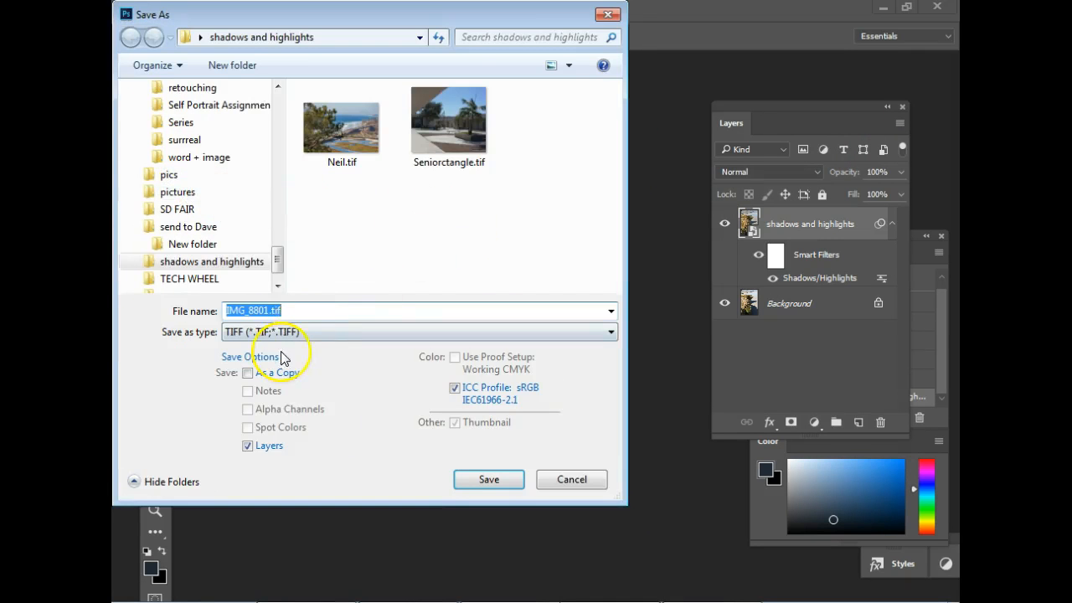
{"action": "left_click", "coordinate": [489, 480]}
{"action": "left_click", "coordinate": [753, 157]}
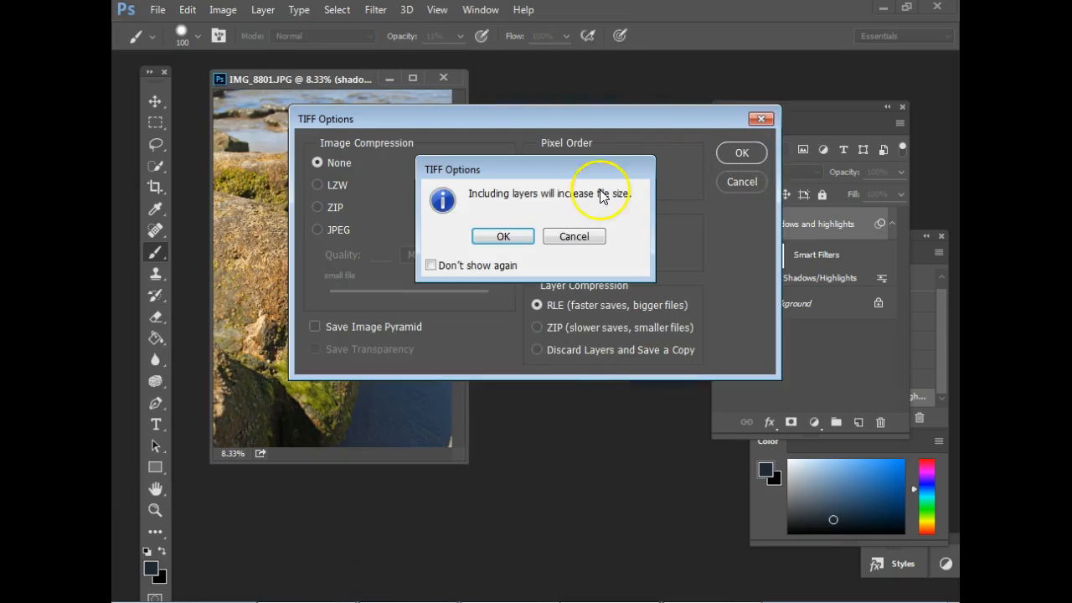
{"action": "left_click", "coordinate": [513, 237]}
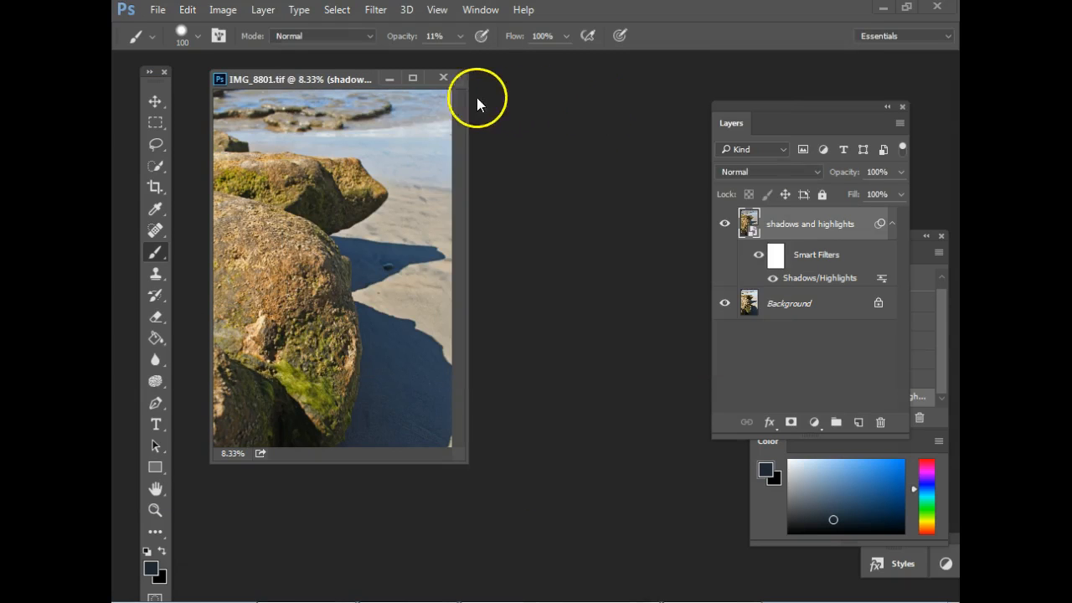
Close the saved IMG_8801.tif document and minimize Photoshop to return to the folder.
{"action": "left_click", "coordinate": [438, 73]}
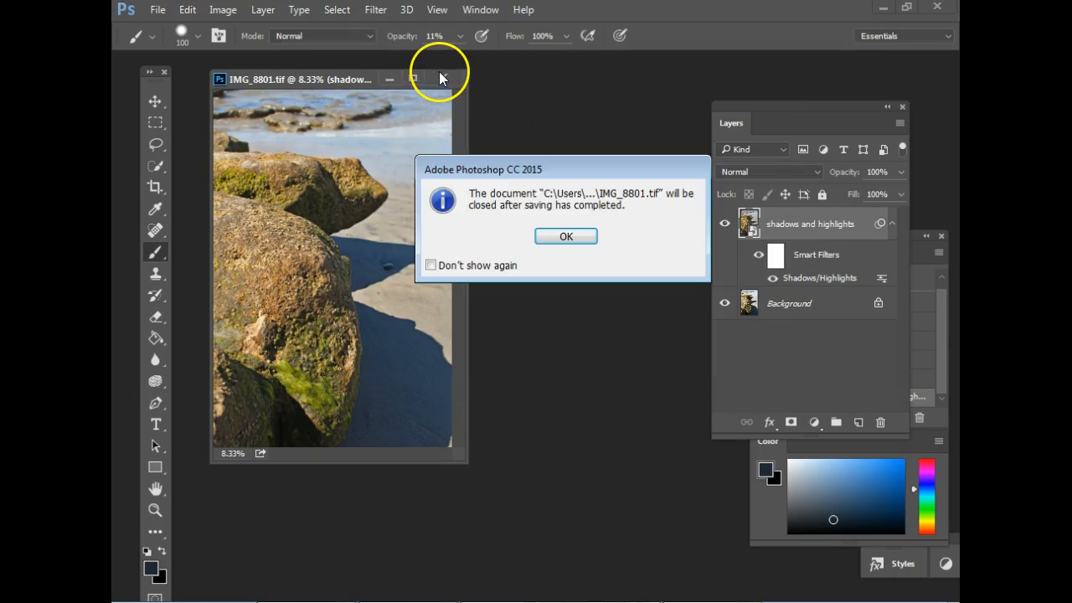
{"action": "left_click", "coordinate": [566, 239]}
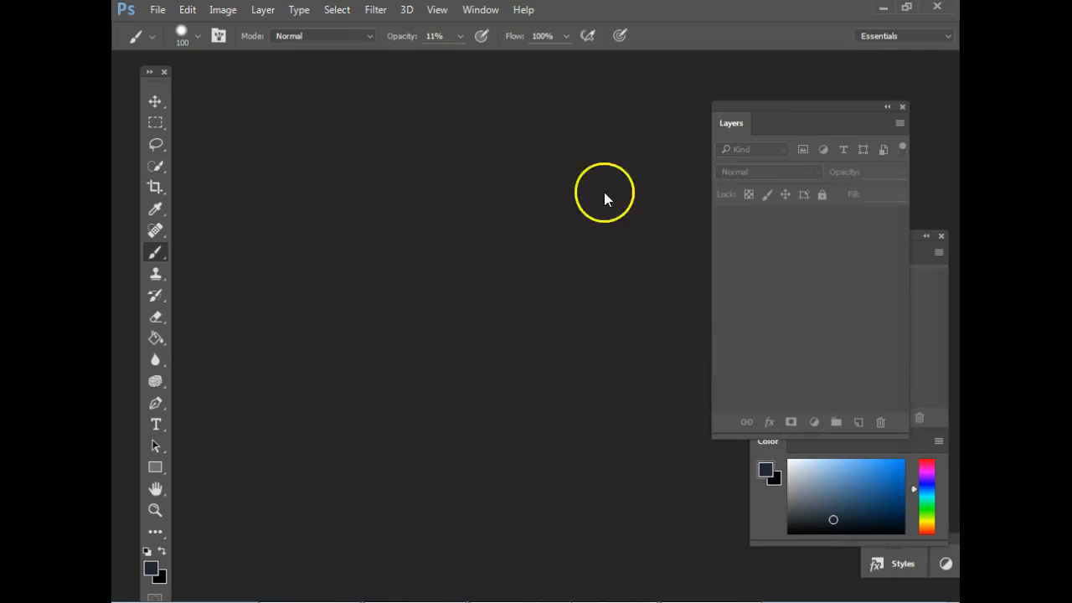
{"action": "left_click", "coordinate": [884, 8]}
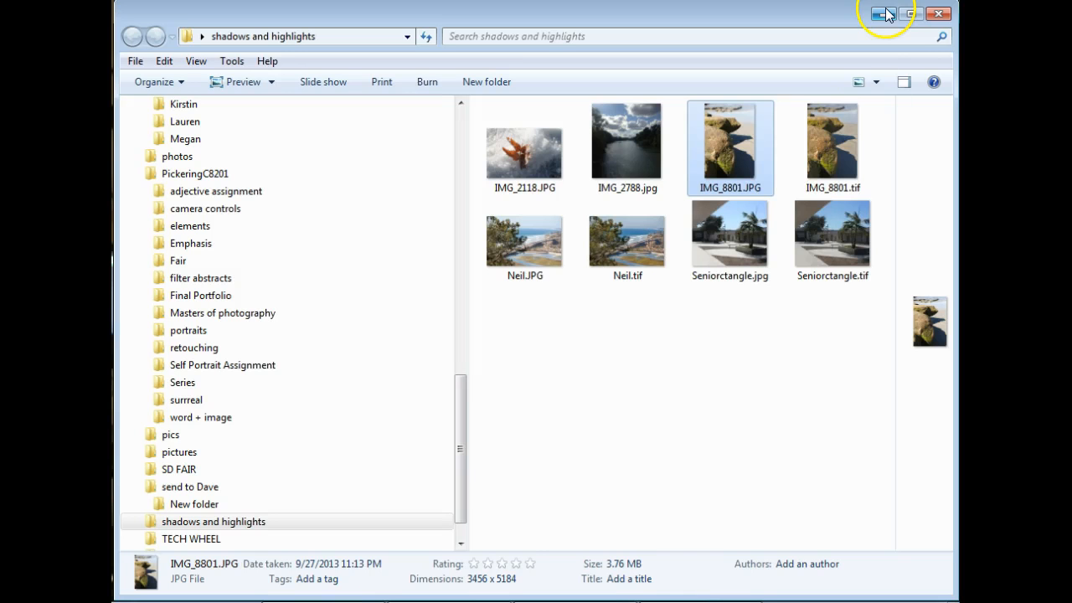
Compare the original IMG_8801.JPG with the edited IMG_8801.tif in Windows Photo Viewer.
{"action": "double_click", "coordinate": [713, 152]}
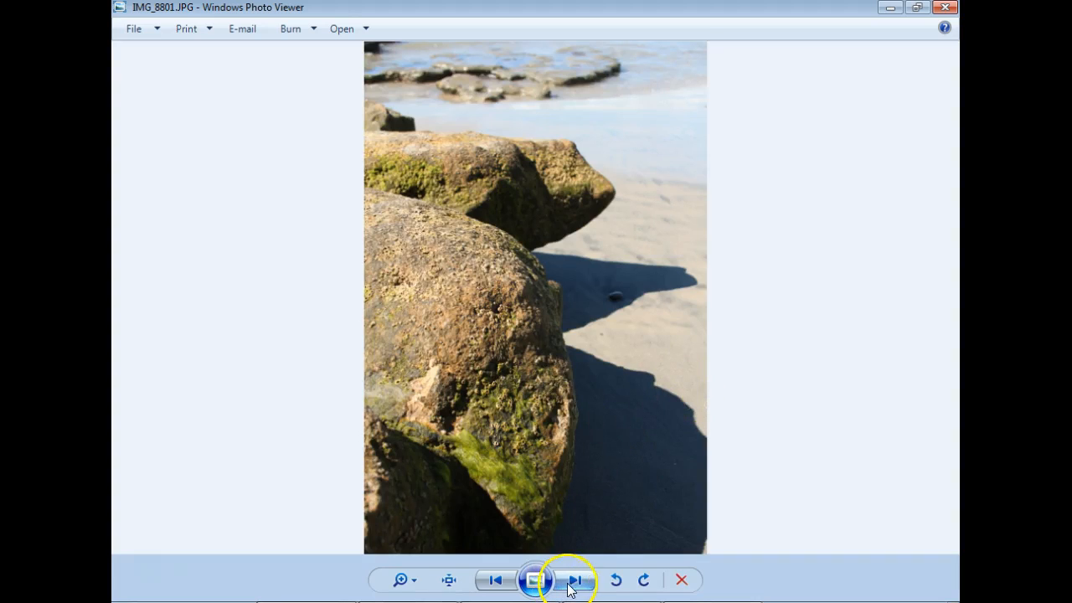
{"action": "left_click", "coordinate": [571, 582]}
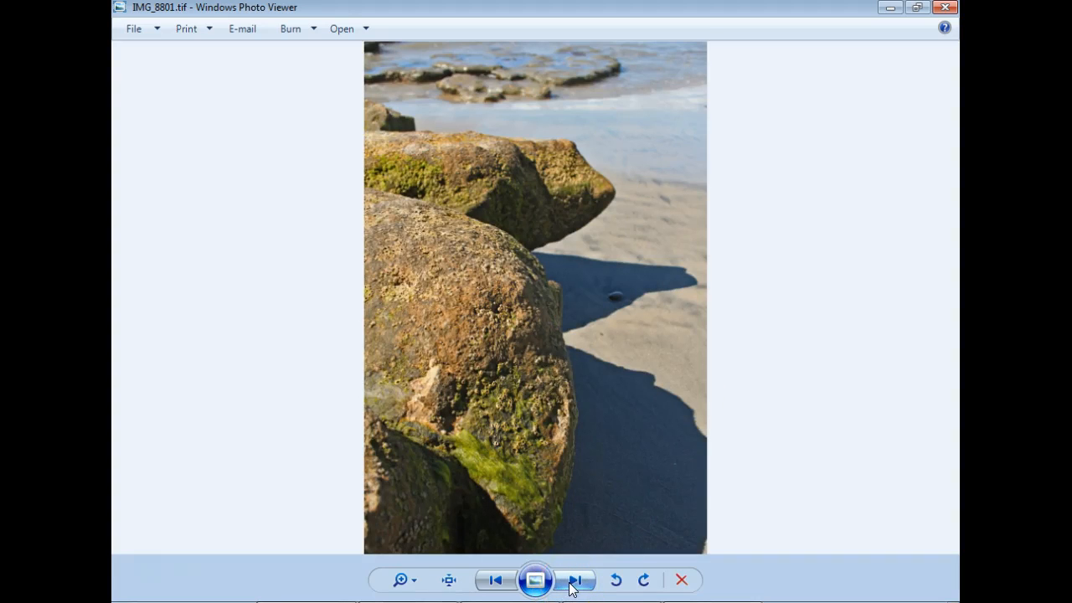
Alternate between IMG_8801.JPG and IMG_8801.tif several more times to examine the differences in the rocks' shadows and highlights.
{"action": "left_click", "coordinate": [503, 579]}
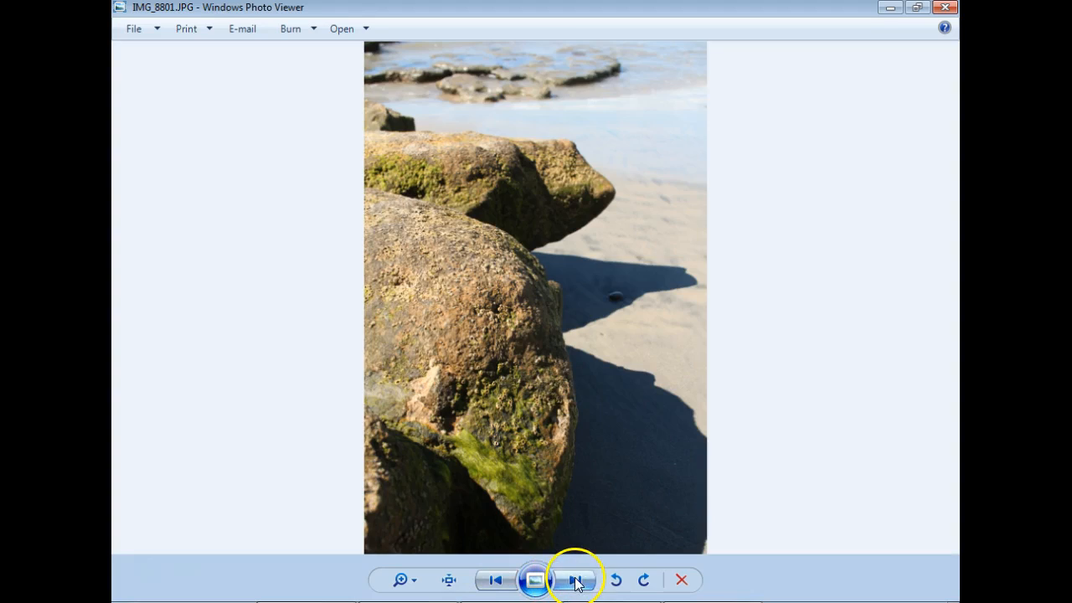
{"action": "left_click", "coordinate": [574, 581]}
{"action": "left_click", "coordinate": [495, 580]}
{"action": "left_click", "coordinate": [561, 583]}
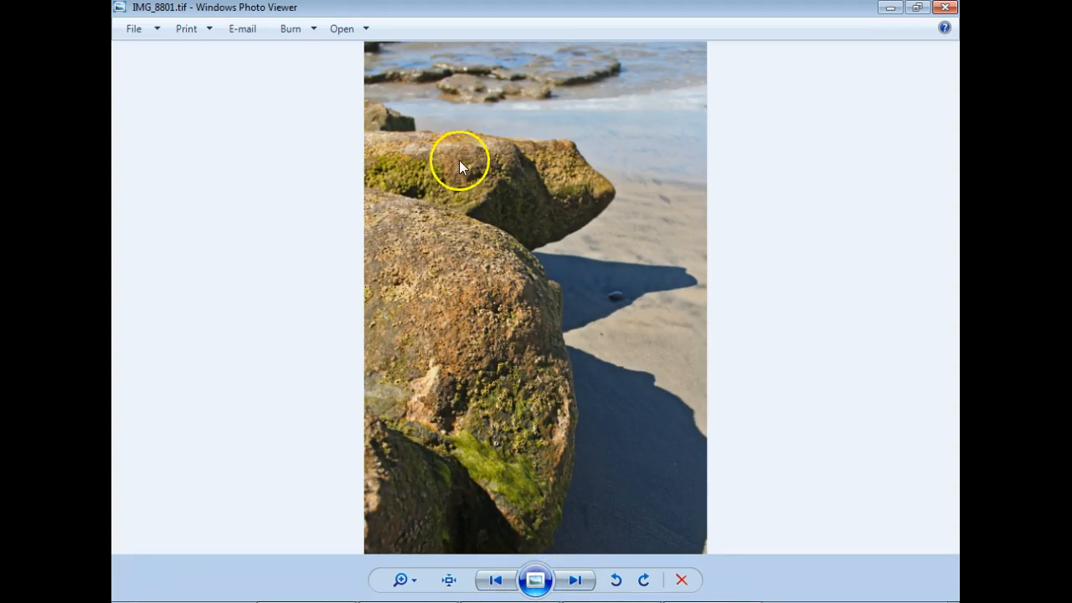
{"action": "left_click", "coordinate": [494, 579]}
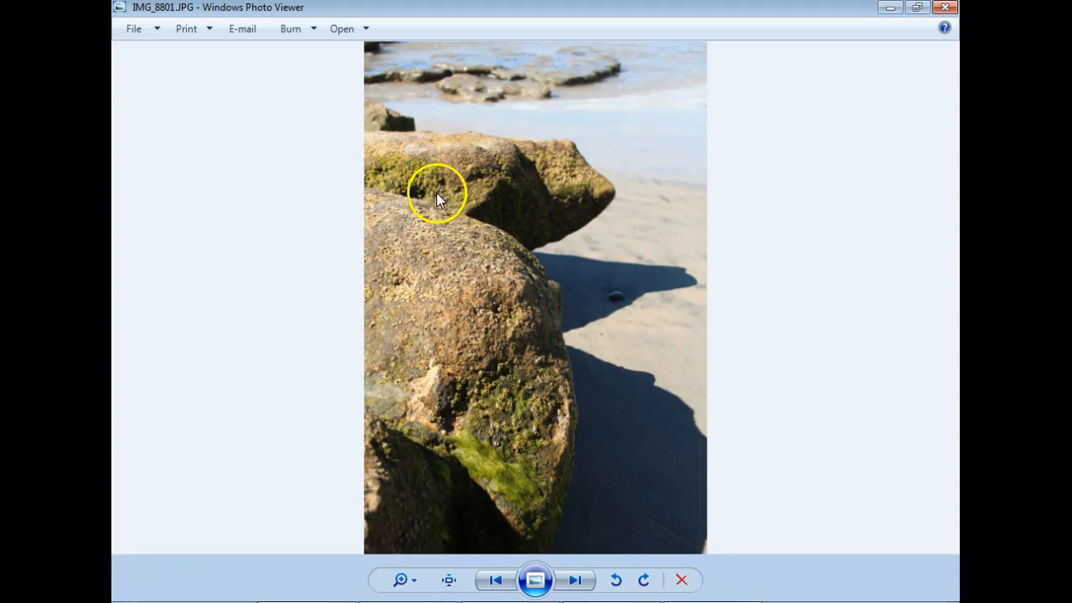
{"action": "left_click", "coordinate": [574, 579]}
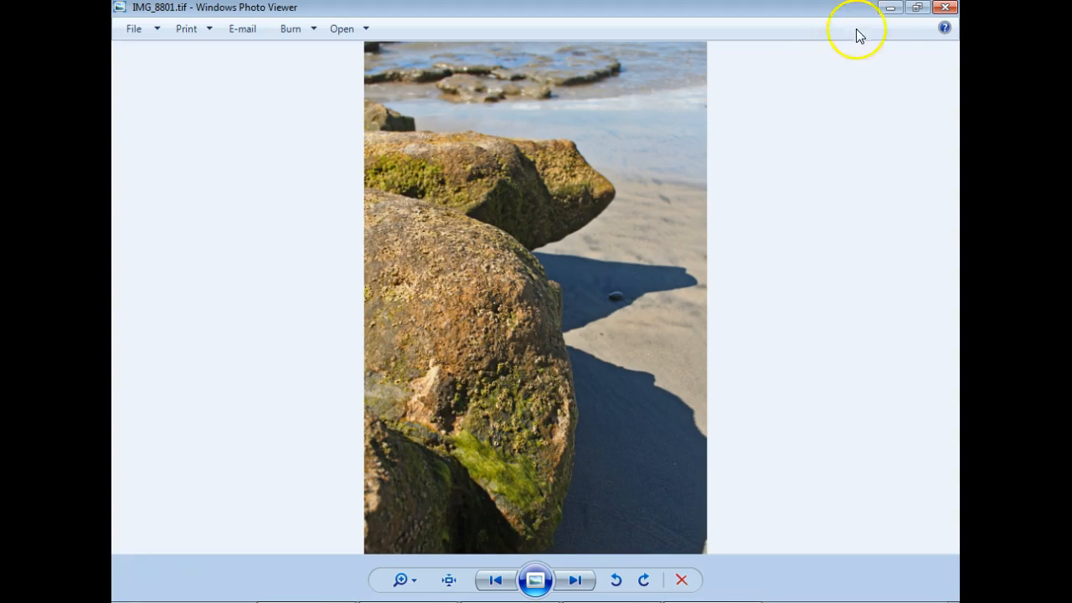
Close the photo viewer, minimize the shadows and highlights folder window, and switch back to Photoshop.
{"action": "left_click", "coordinate": [944, 7]}
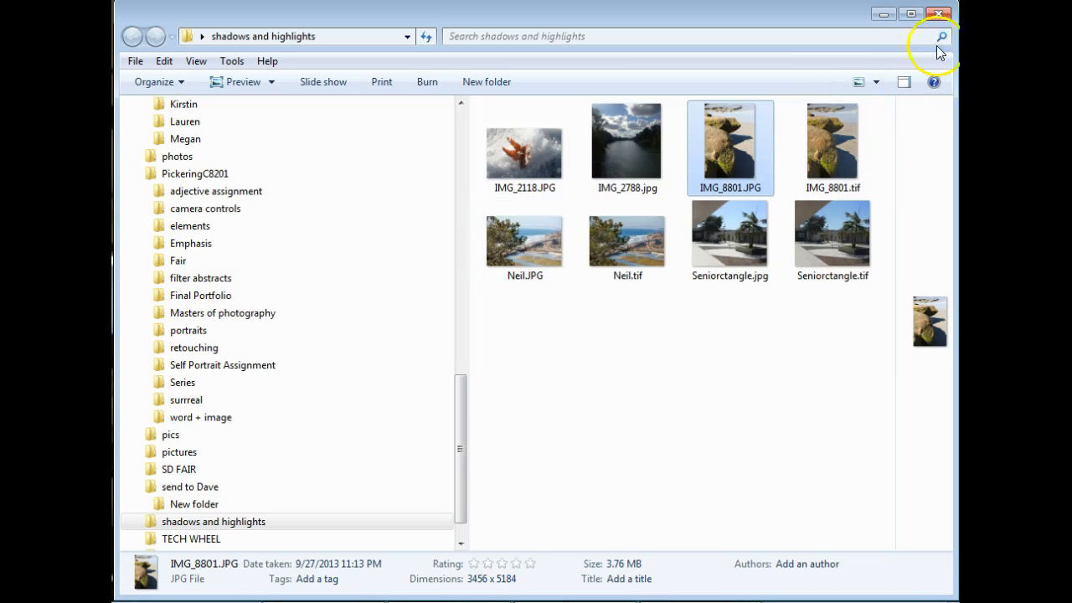
{"action": "left_click", "coordinate": [882, 14]}
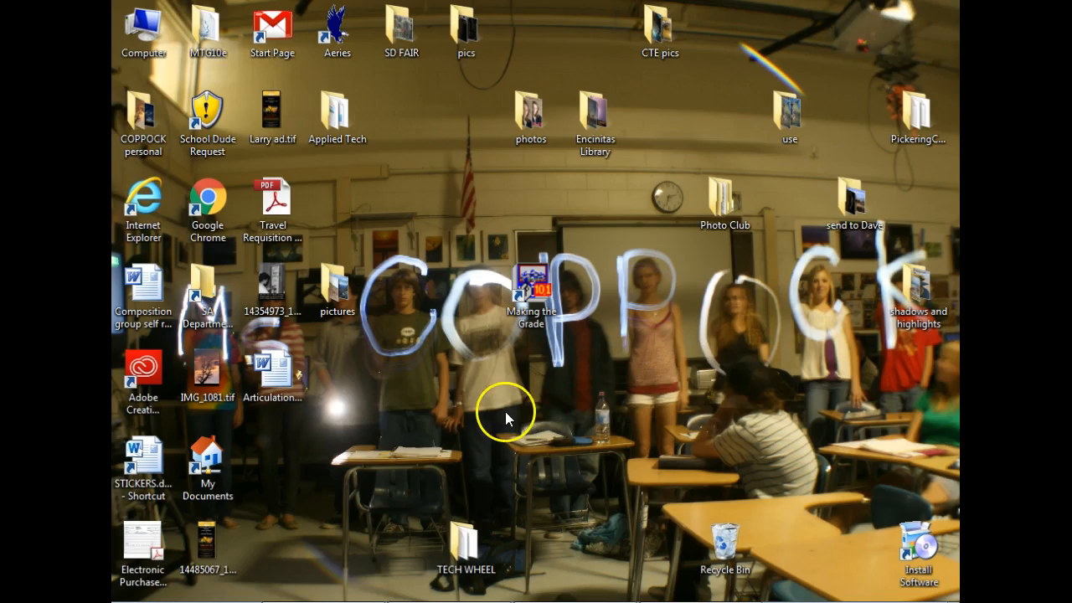
{"action": "left_click", "coordinate": [586, 602]}
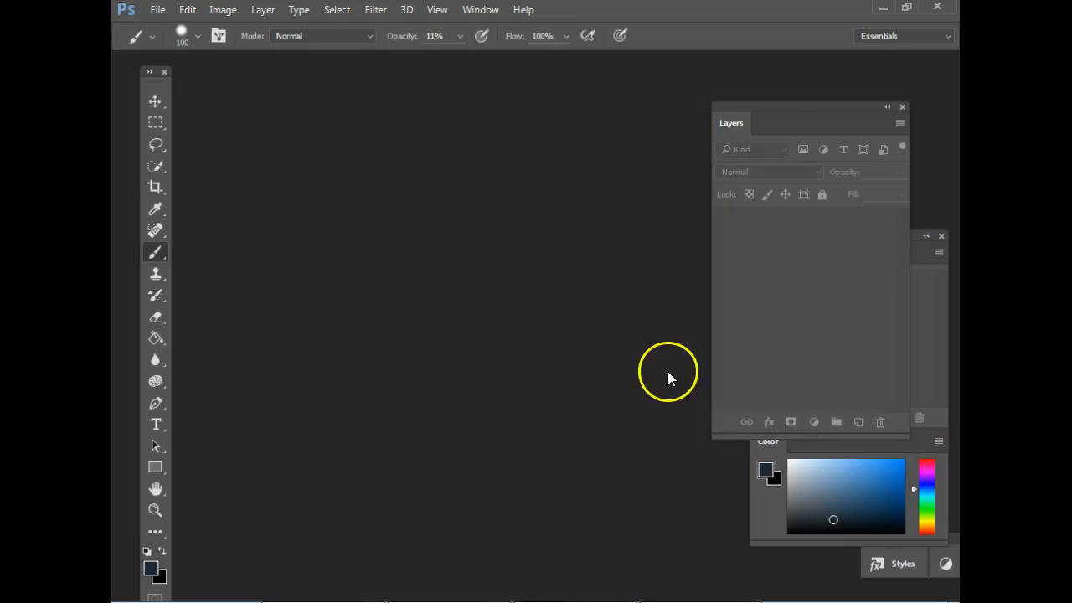